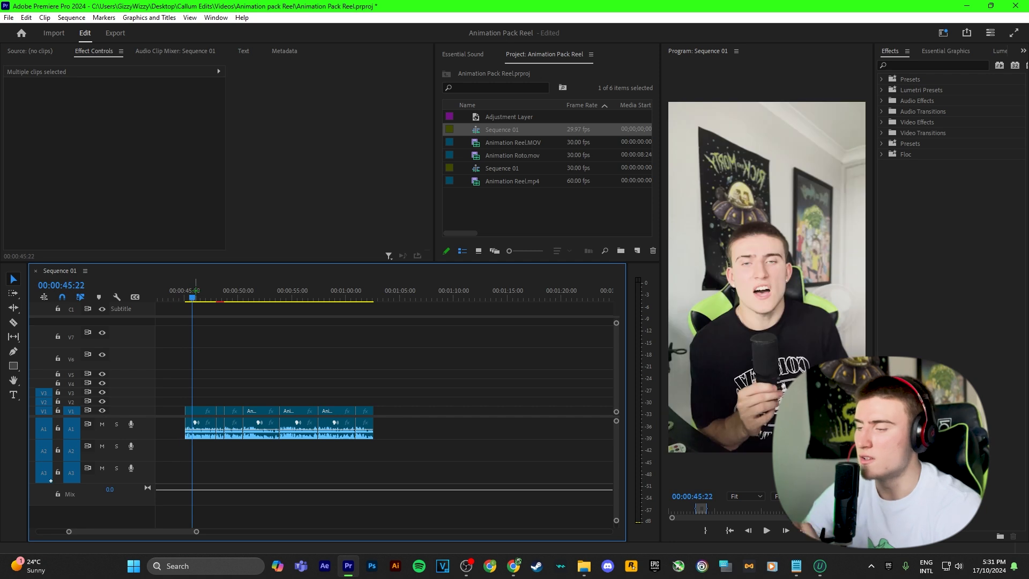
# Review the run of talking-head clips in the timeline by scrubbing through the footage.
pyautogui.scroll(4, 232, 389)
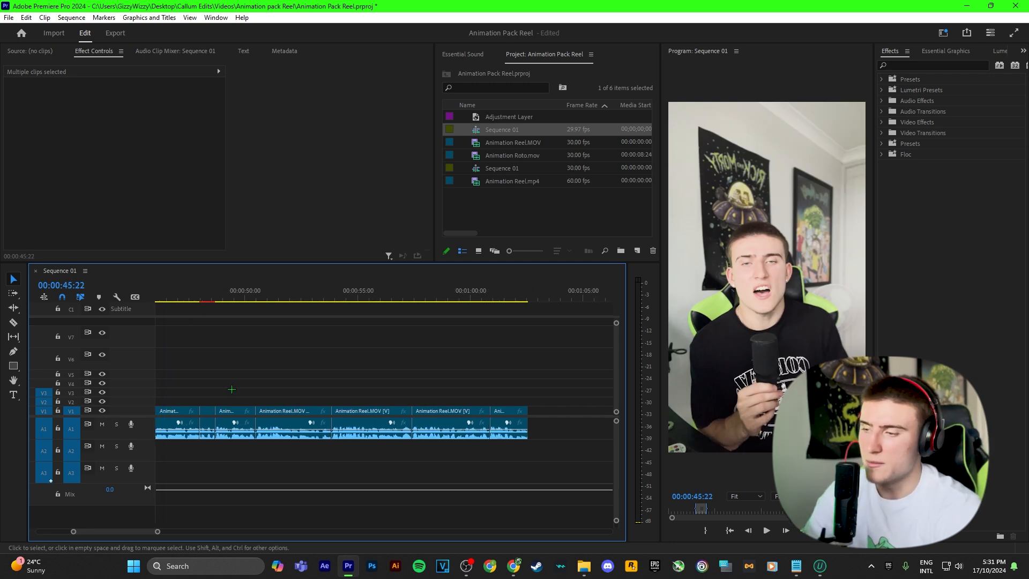
pyautogui.scroll(2, 232, 389)
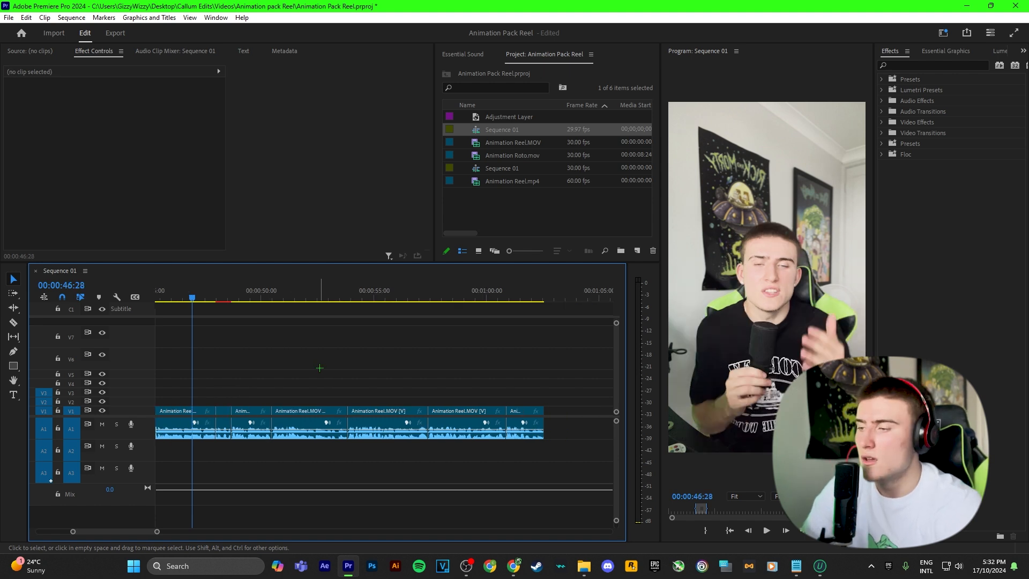
pyautogui.scroll(-1, 319, 368)
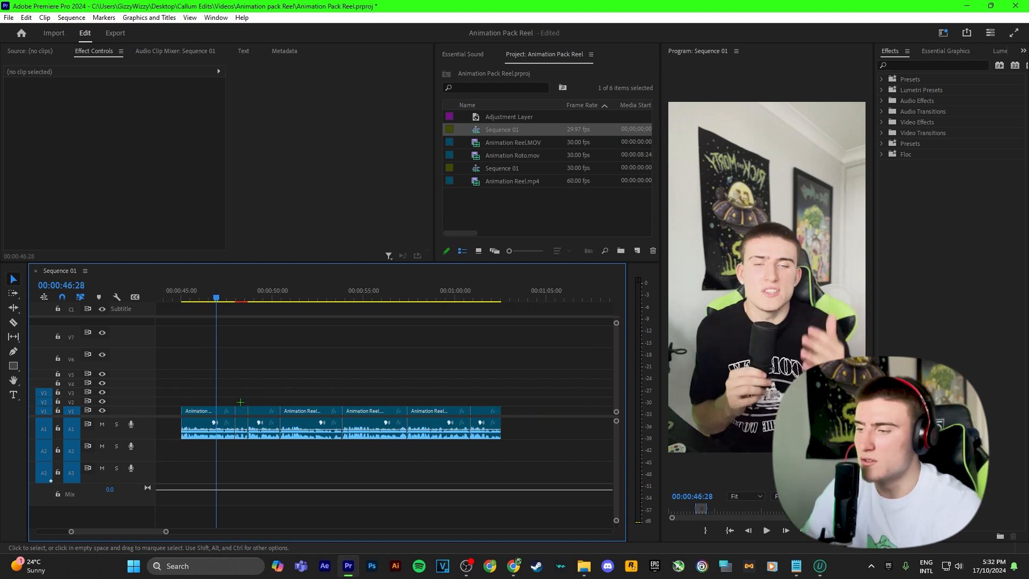
pyautogui.moveTo(235, 389); pyautogui.dragTo(432, 421)
pyautogui.click(448, 375)
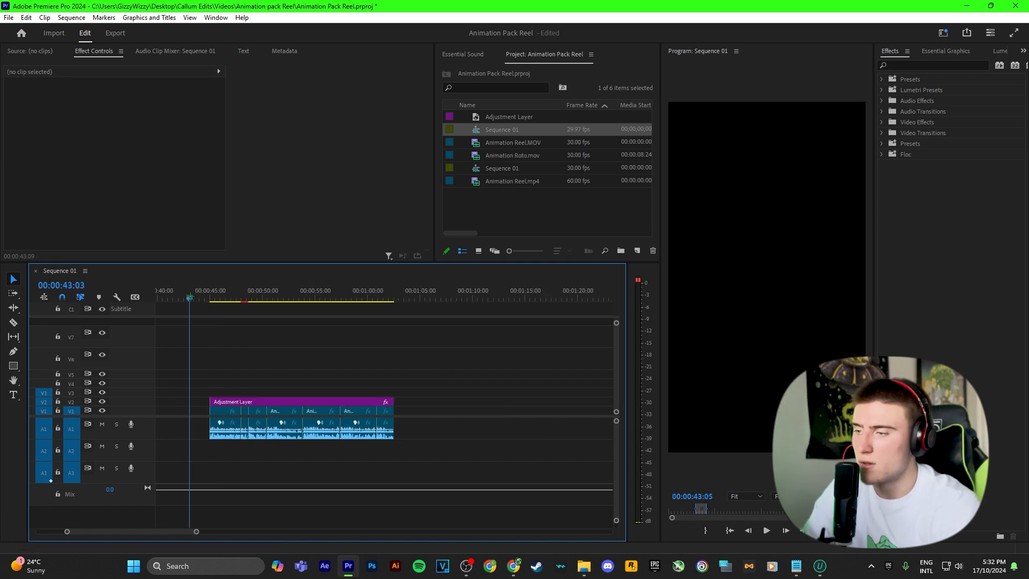
pyautogui.moveTo(189, 300); pyautogui.dragTo(246, 301)
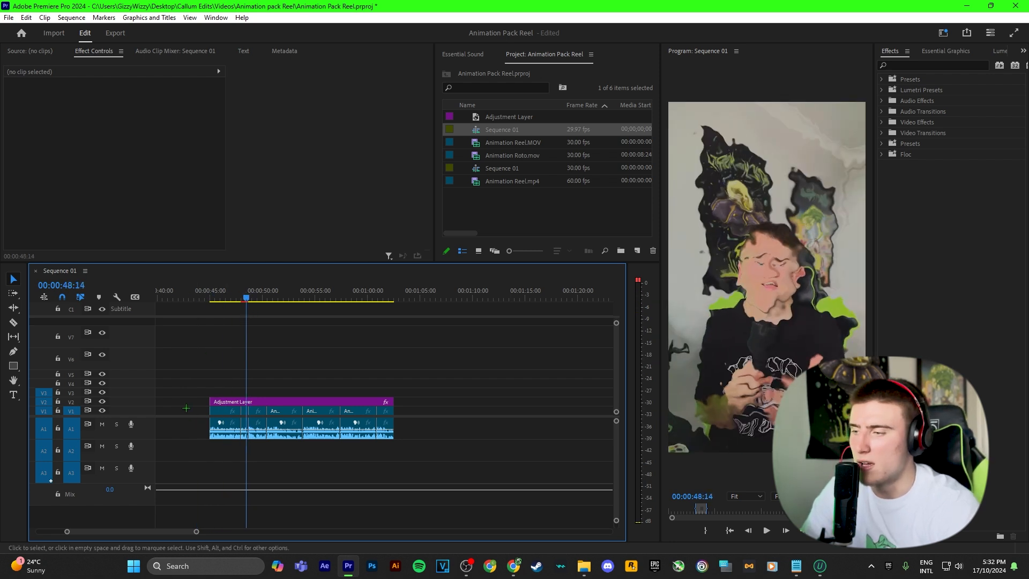
# Bring focus to the Project panel's media list.
pyautogui.scroll(3, 284, 381)
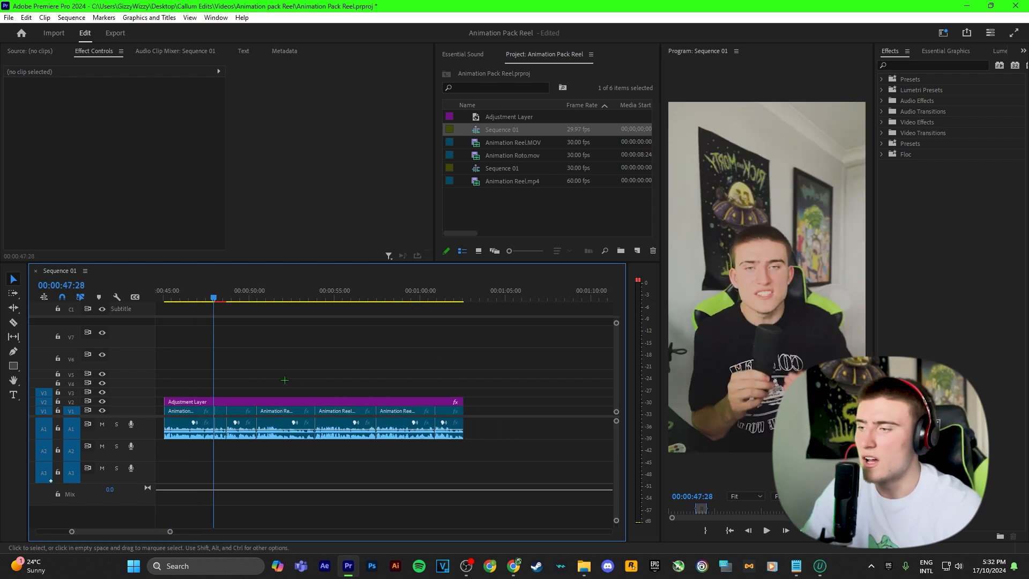
pyautogui.click(508, 215)
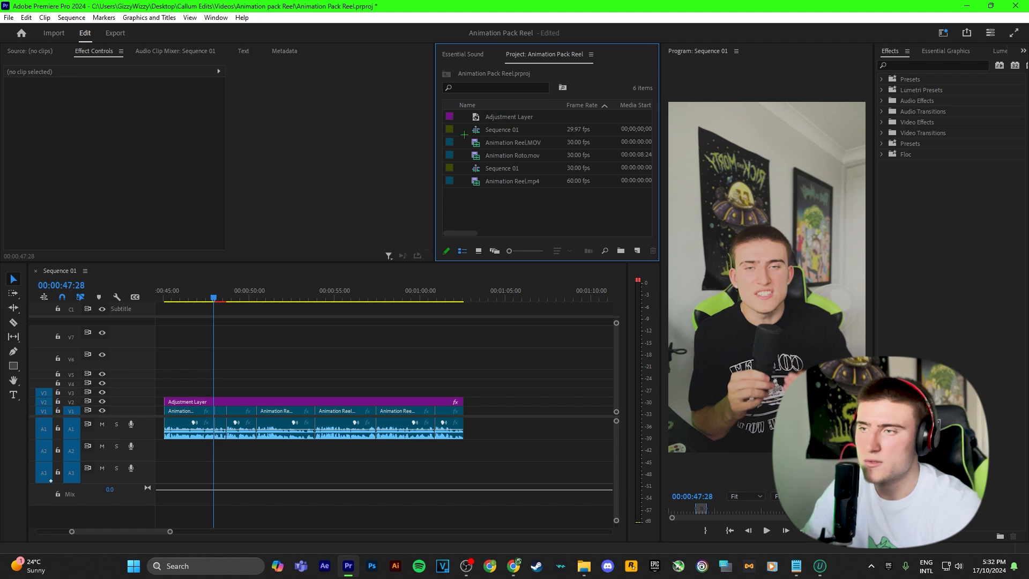
pyautogui.scroll(2, 243, 322)
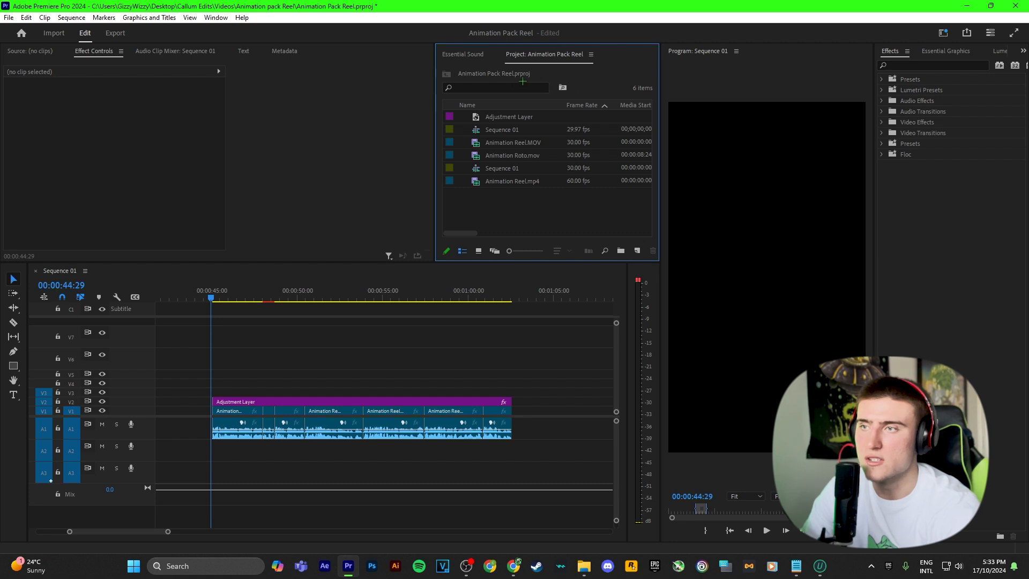
# Create a new 1080×1920 adjustment layer in the project.
pyautogui.click(636, 251)
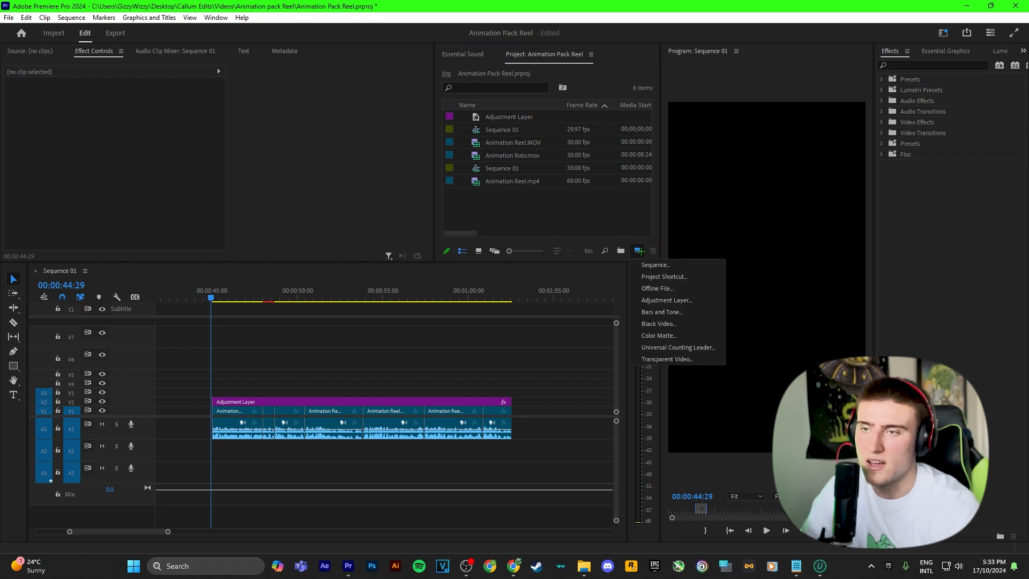
pyautogui.click(664, 301)
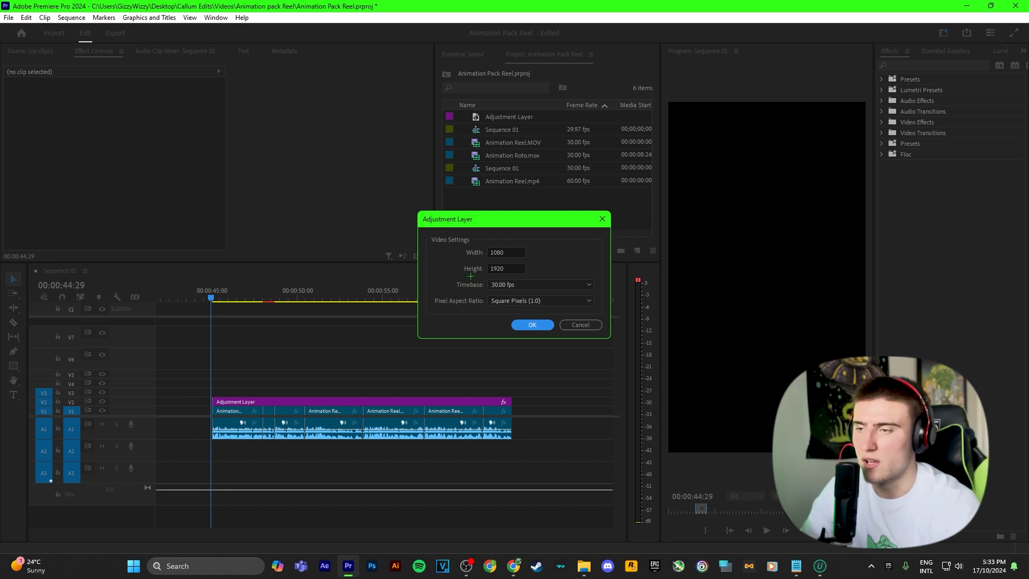
pyautogui.click(531, 326)
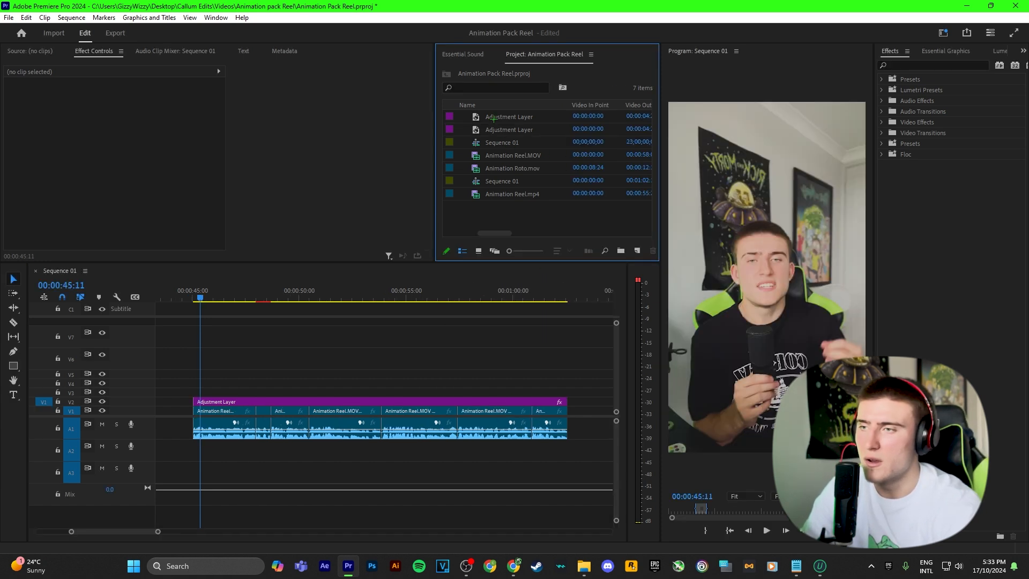
# Shorten the new adjustment layer's duration from 5 seconds to 40 frames.
pyautogui.rightClick(504, 131)
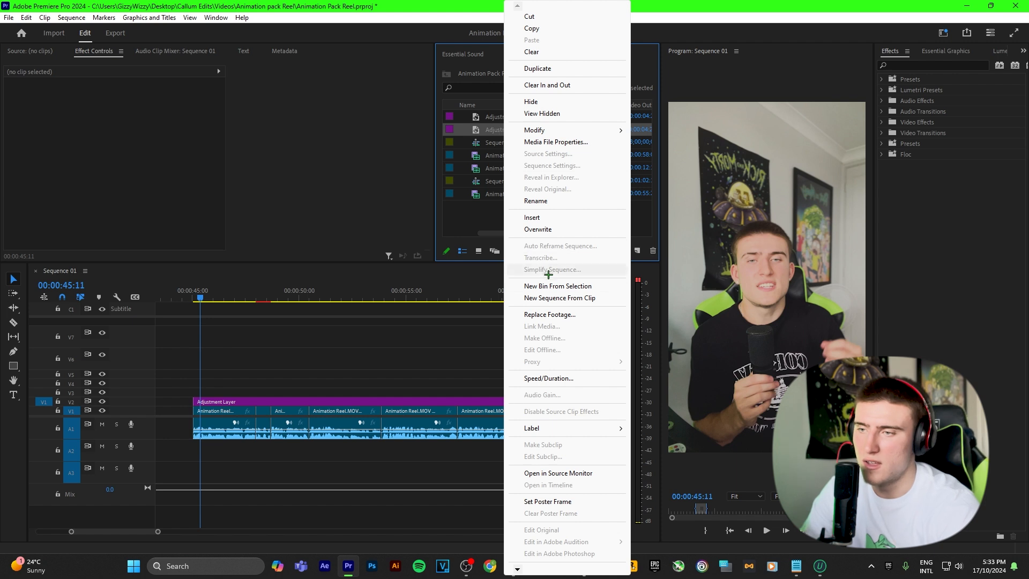
pyautogui.click(538, 378)
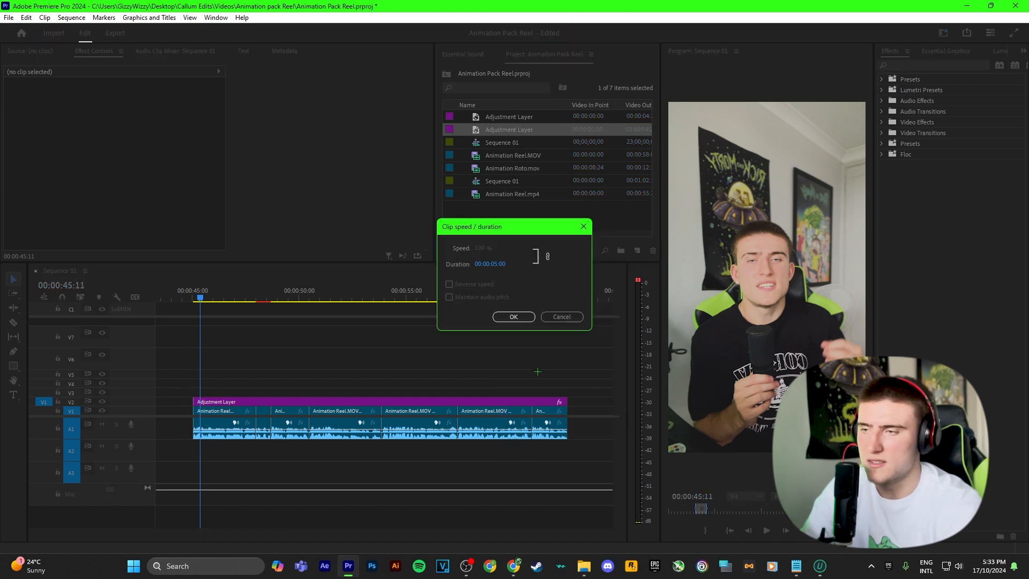
pyautogui.click(496, 263)
pyautogui.write('40')
pyautogui.press('Return')
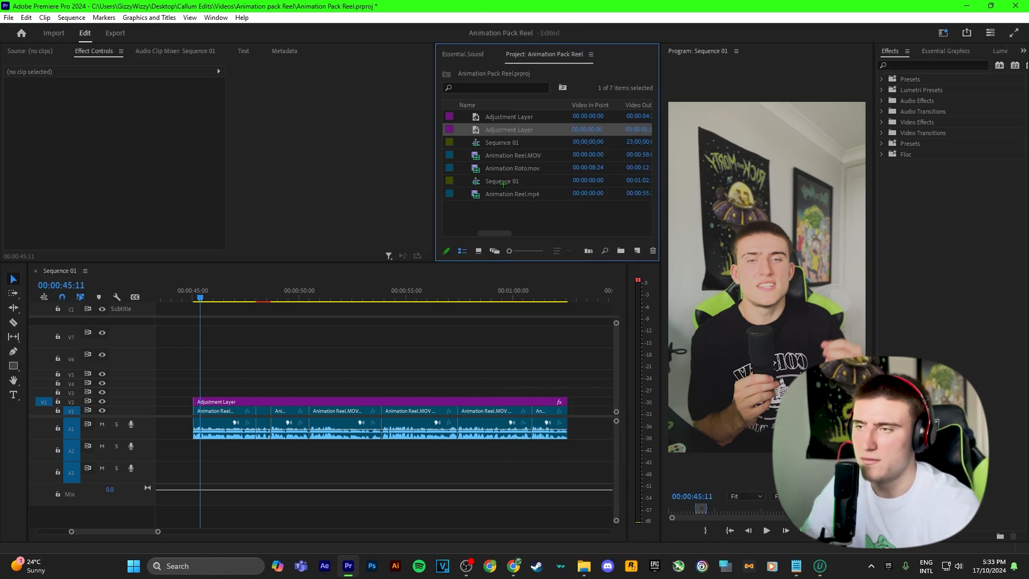
# Place the short adjustment layer on V3 at the sequence start, removing an extra copy on V4.
pyautogui.moveTo(405, 258); pyautogui.dragTo(201, 393)
pyautogui.moveTo(504, 117); pyautogui.dragTo(303, 388)
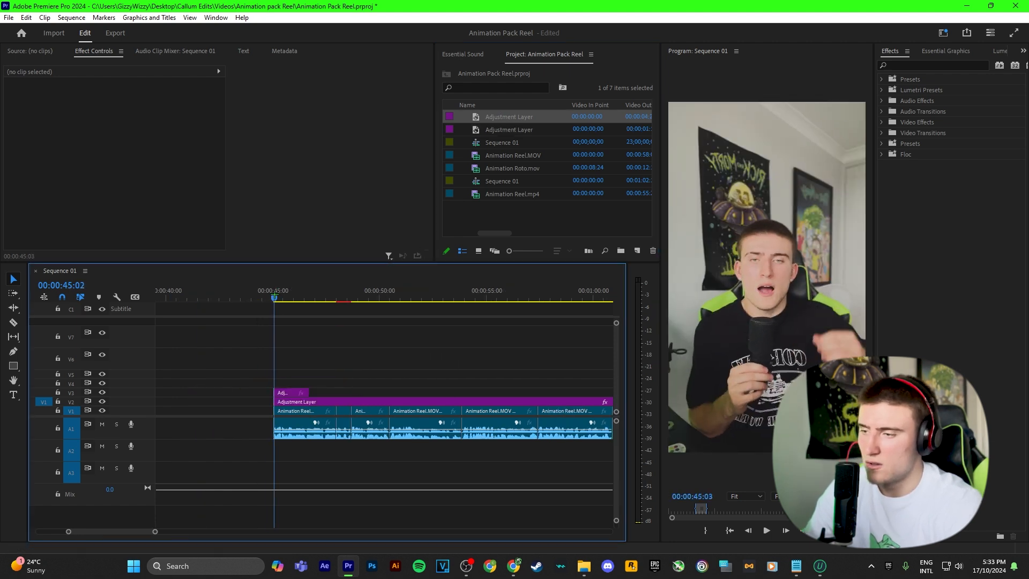
pyautogui.press('Left')
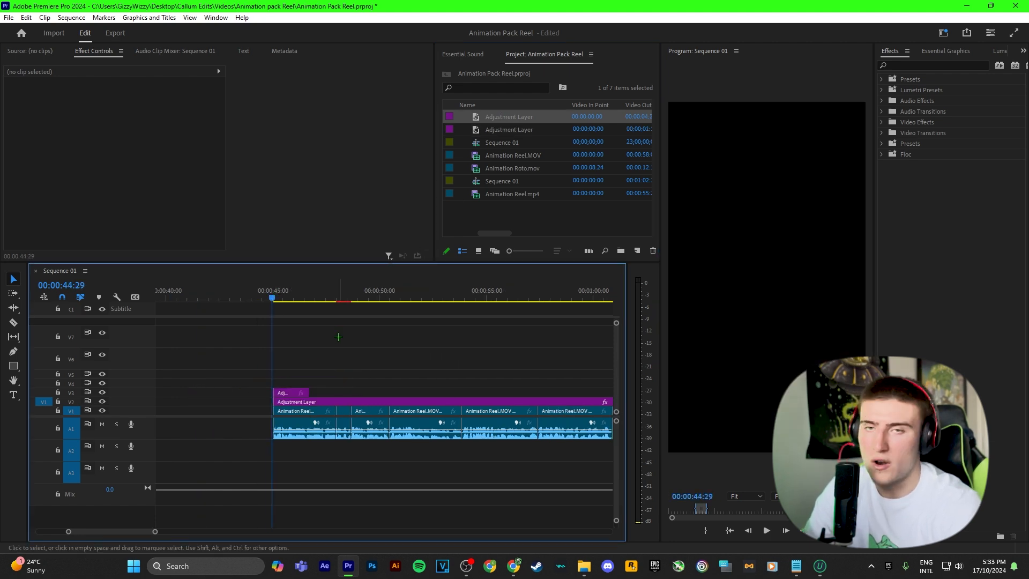
# Apply the Transform effect to the V3 adjustment layer and turn off composition shutter angle.
pyautogui.click(907, 65)
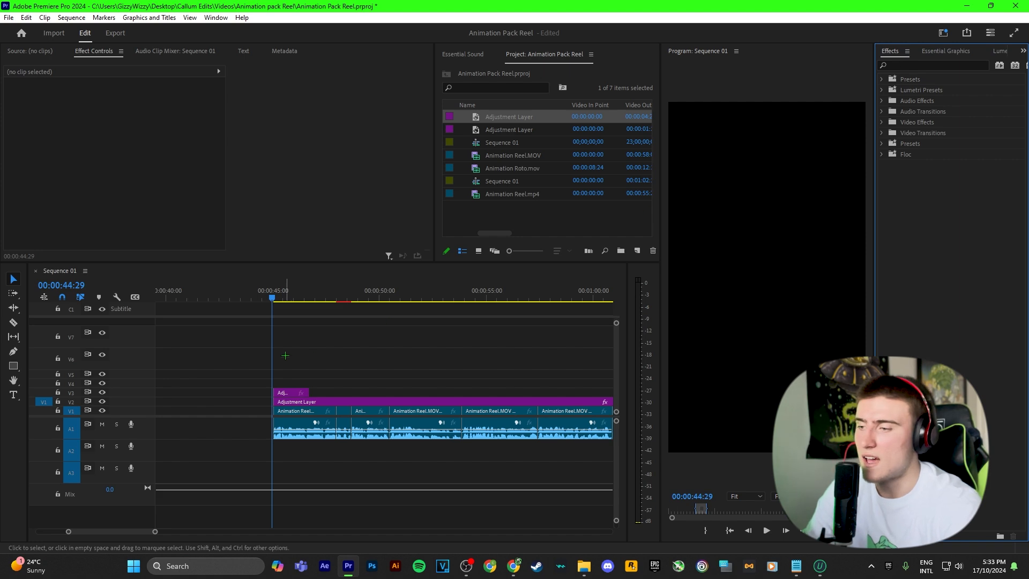
pyautogui.scroll(3, 286, 353)
pyautogui.scroll(2, 277, 336)
pyautogui.click(252, 293)
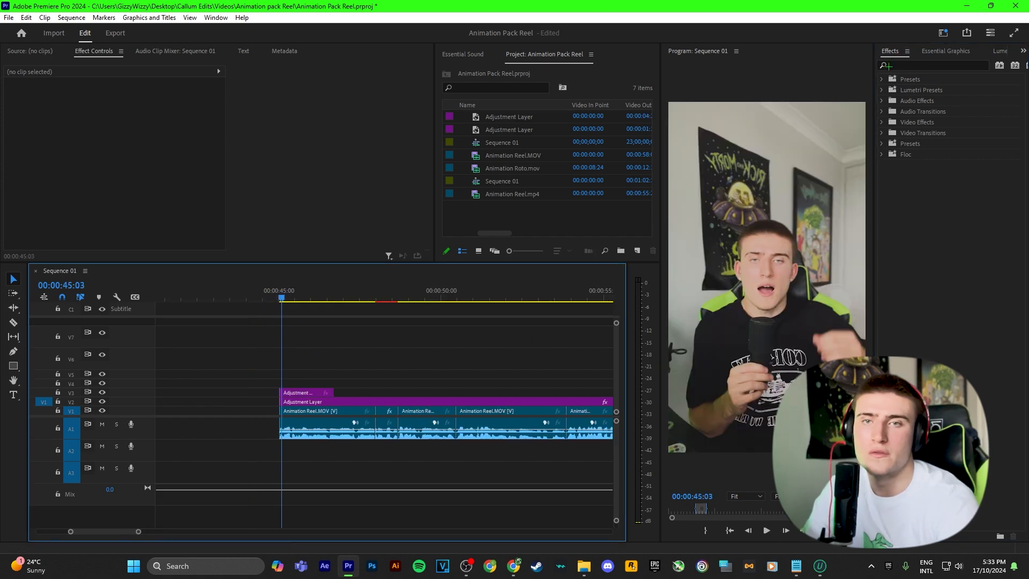
pyautogui.click(889, 66)
pyautogui.write('transform')
pyautogui.moveTo(926, 143); pyautogui.dragTo(306, 393)
pyautogui.scroll(-5, 136, 187)
pyautogui.click(115, 203)
pyautogui.moveTo(118, 213); pyautogui.dragTo(136, 210)
pyautogui.scroll(1, 137, 210)
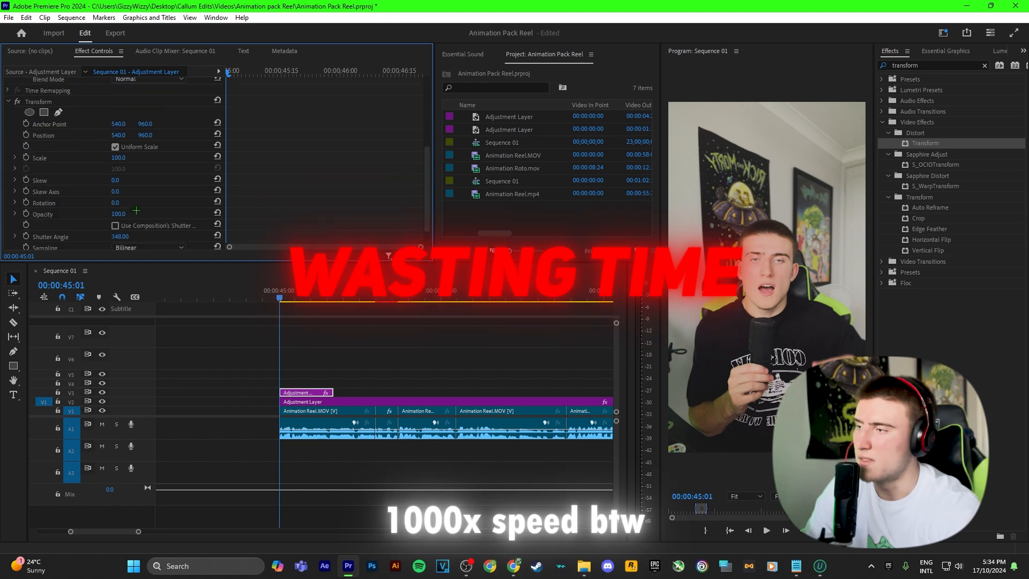
# Keyframe the Transform scale from 130 down to 100 with smooth easing.
pyautogui.click(25, 158)
pyautogui.click(119, 158)
pyautogui.write('0')
pyautogui.moveTo(229, 73); pyautogui.dragTo(288, 72)
pyautogui.click(126, 157)
pyautogui.write('100')
pyautogui.rightClick(287, 157)
pyautogui.click(311, 268)
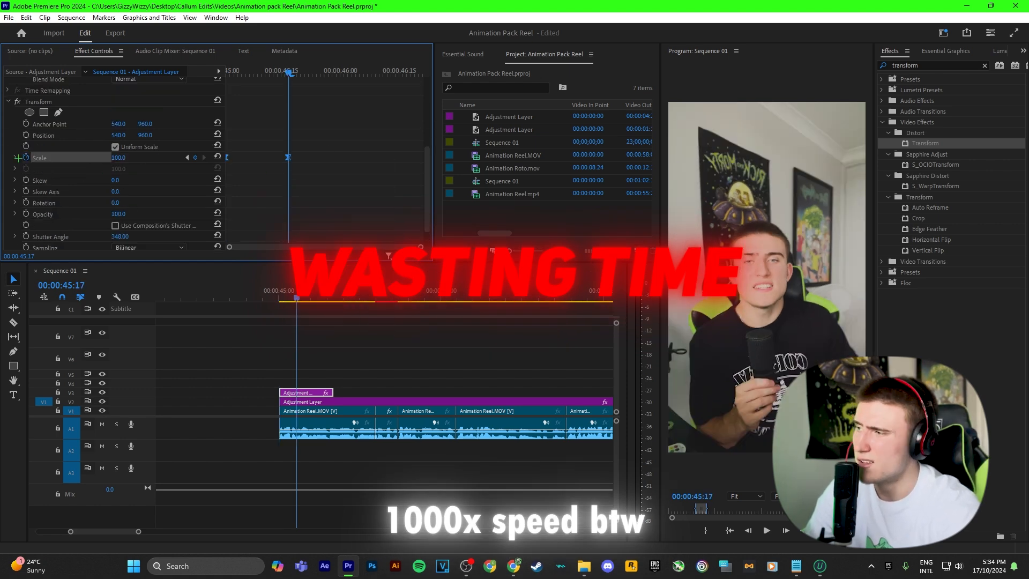
pyautogui.click(15, 158)
pyautogui.moveTo(421, 247); pyautogui.dragTo(324, 246)
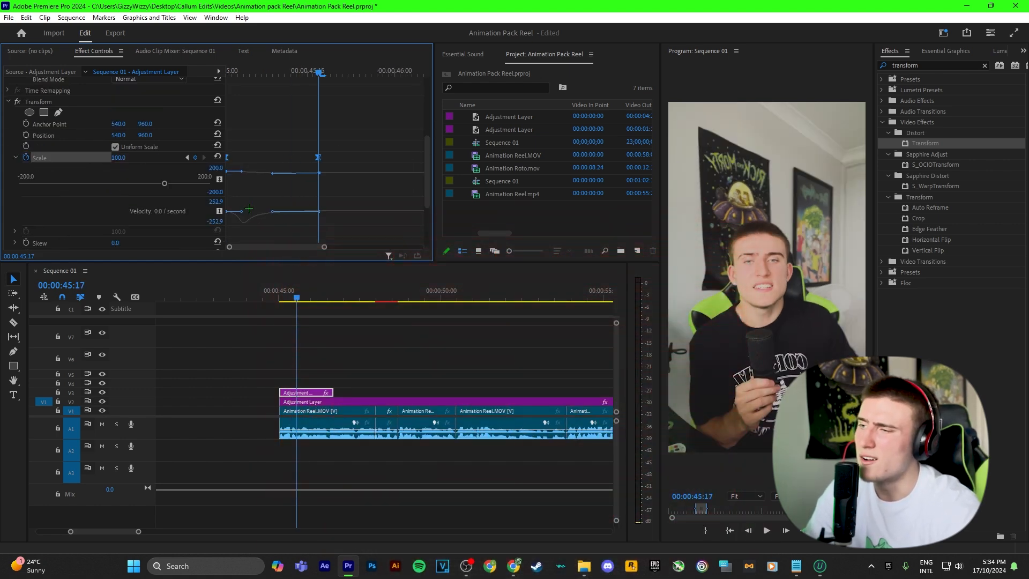
# Preview the zoom animation from the start and reselect the V3 adjustment layer.
pyautogui.moveTo(293, 300)
pyautogui.mouseDown()
pyautogui.moveTo(303, 299)
pyautogui.moveTo(280, 298)
pyautogui.mouseUp()
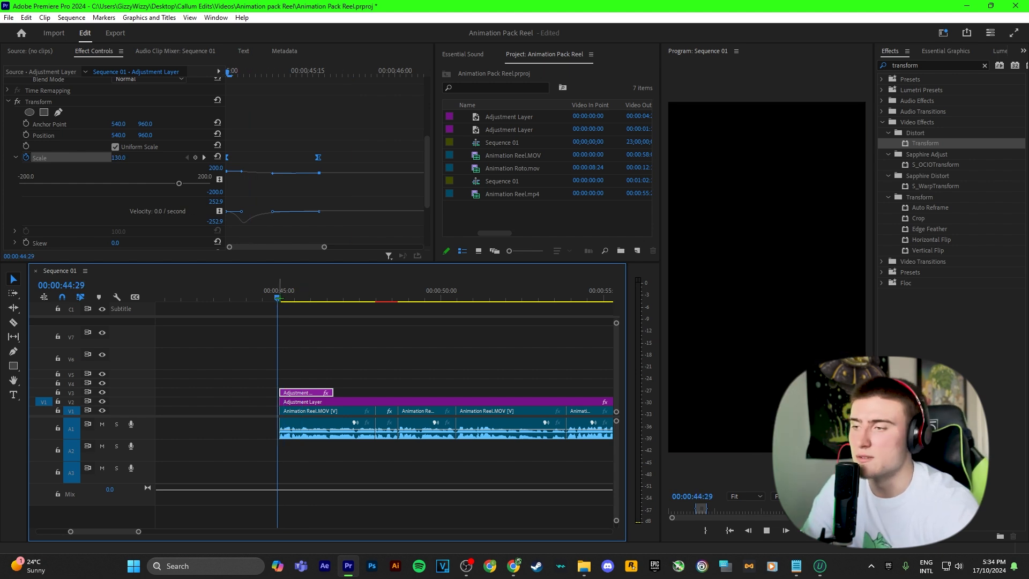
pyautogui.click(385, 350)
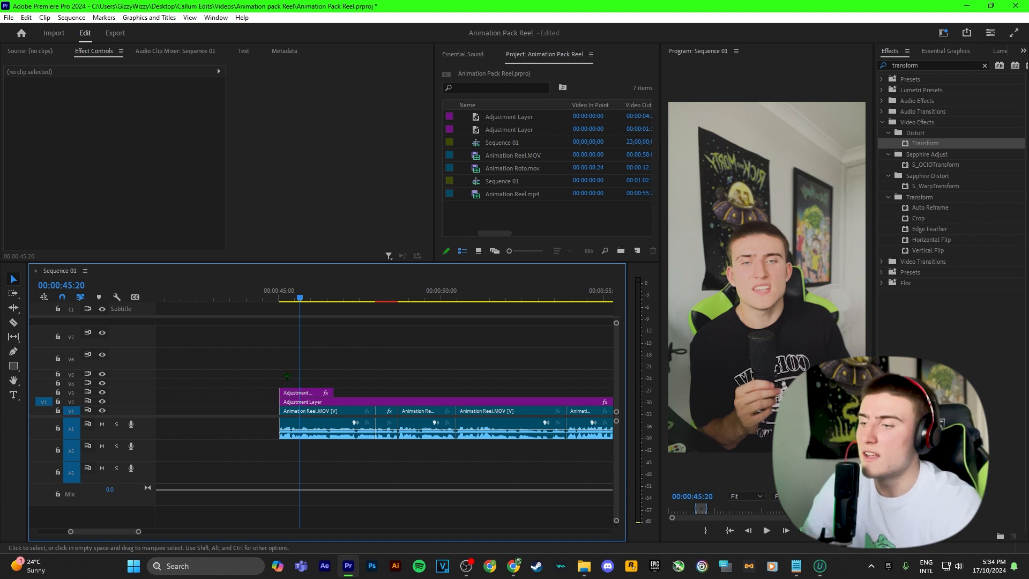
pyautogui.click(292, 393)
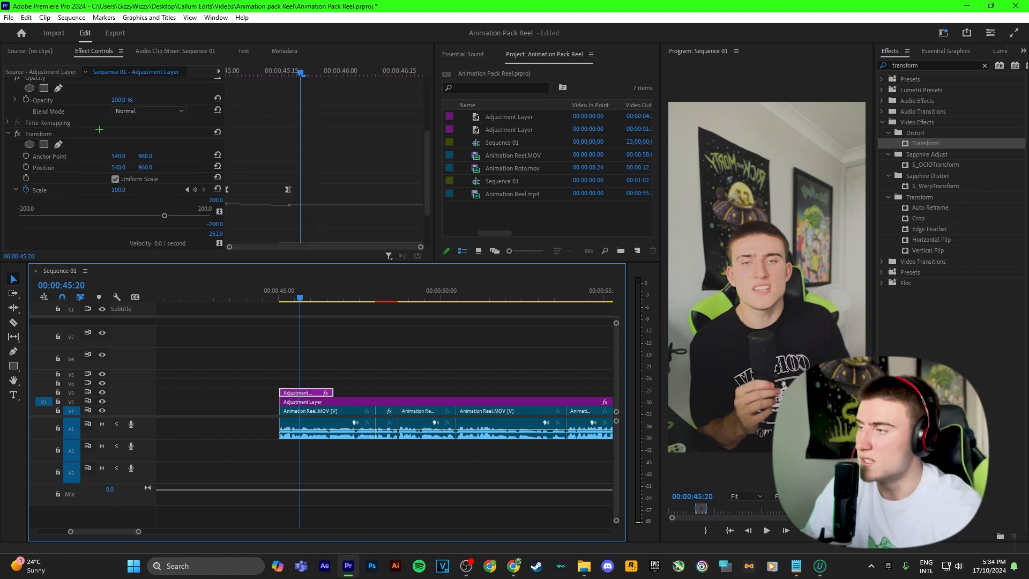
pyautogui.scroll(-3, 99, 129)
pyautogui.scroll(5, 100, 129)
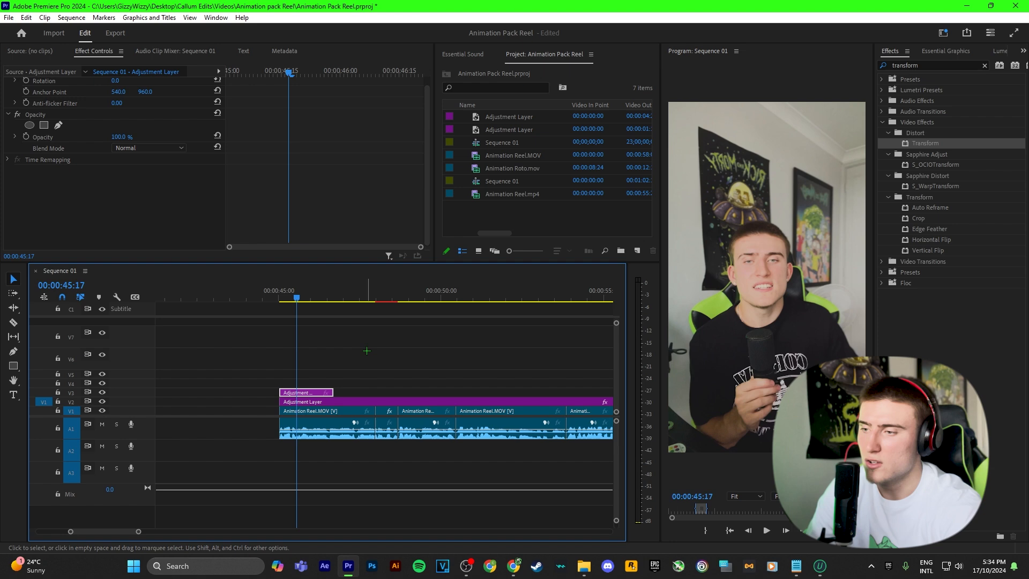
# Apply Prosperity - Zoom Out (Intro) to the V3 adjustment layer and preview it.
pyautogui.click(366, 351)
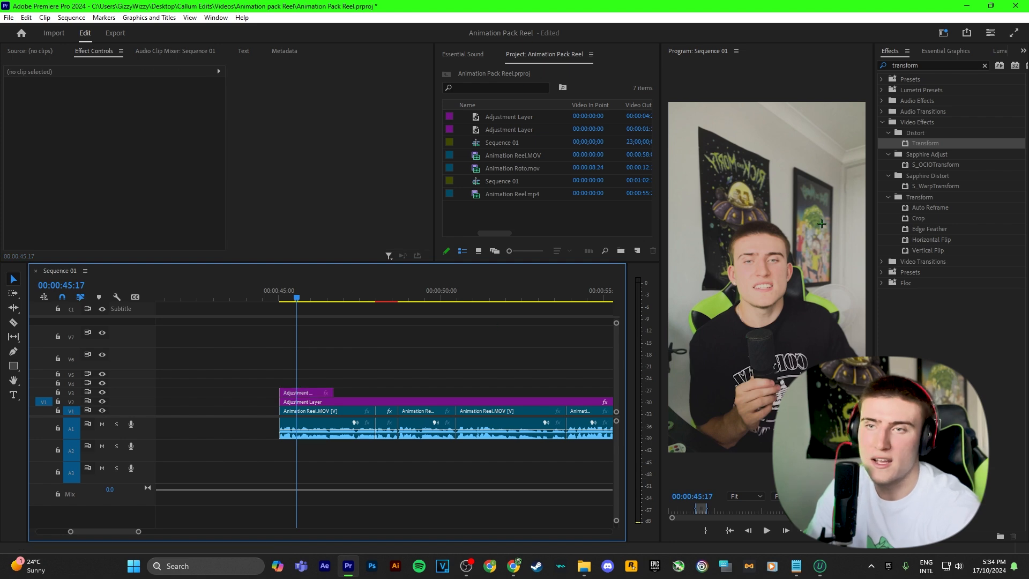
pyautogui.doubleClick(906, 64)
pyautogui.write('zoom o')
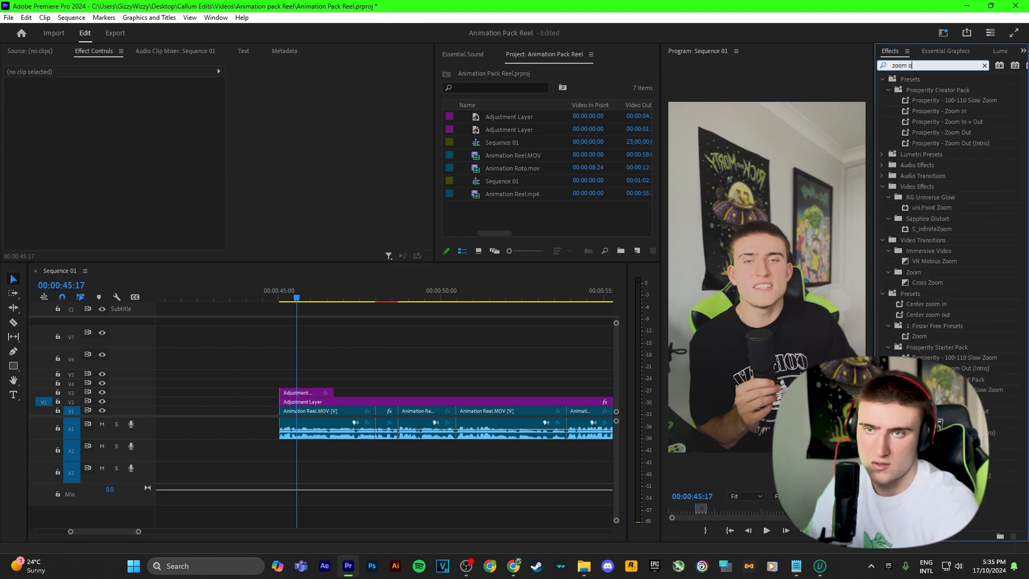
pyautogui.write('ut')
pyautogui.moveTo(923, 123); pyautogui.dragTo(307, 393)
pyautogui.press('space')
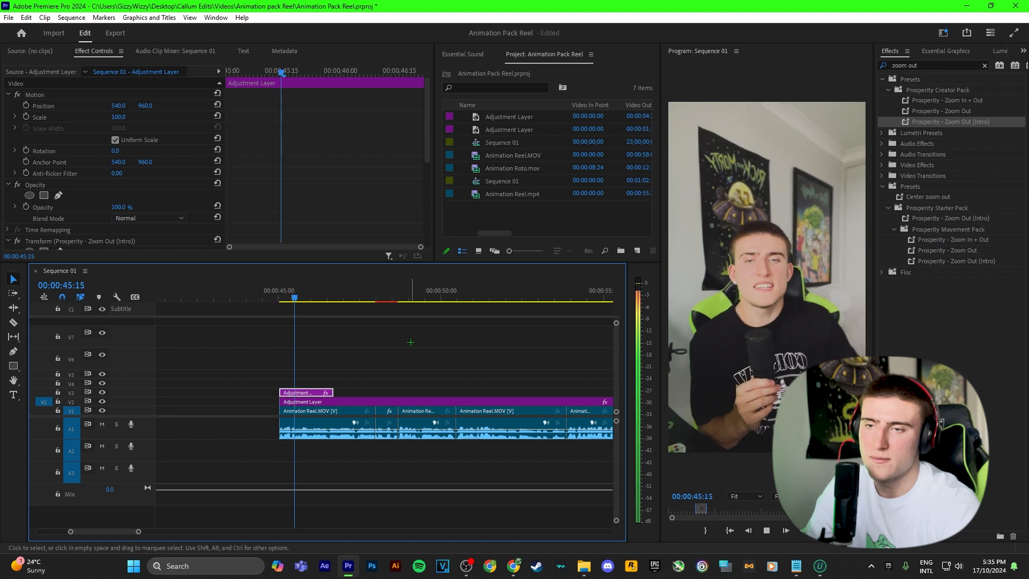
pyautogui.click(410, 341)
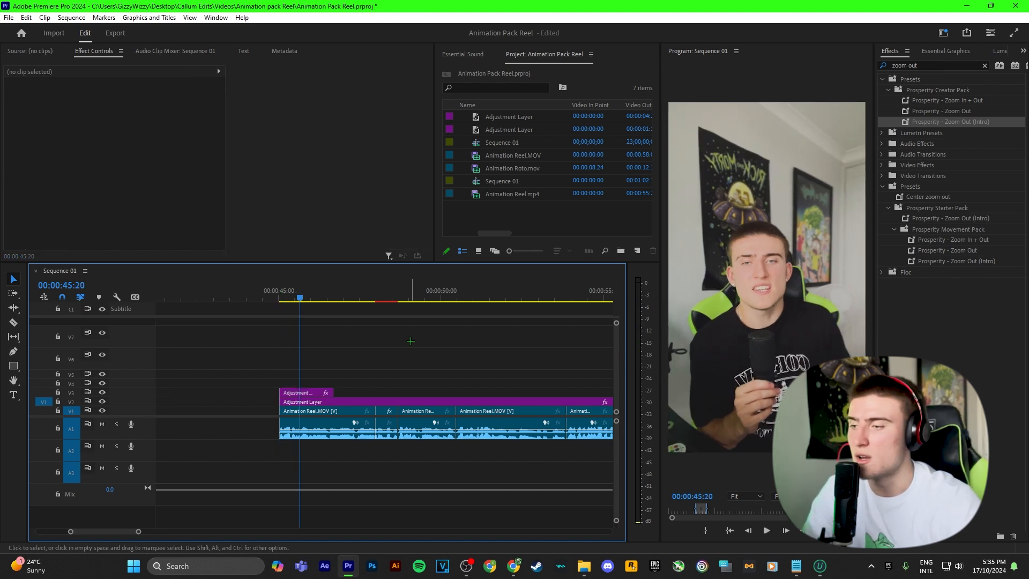
# Play the end of the reel, then return the playhead to 00:01:01:00.
pyautogui.click(325, 296)
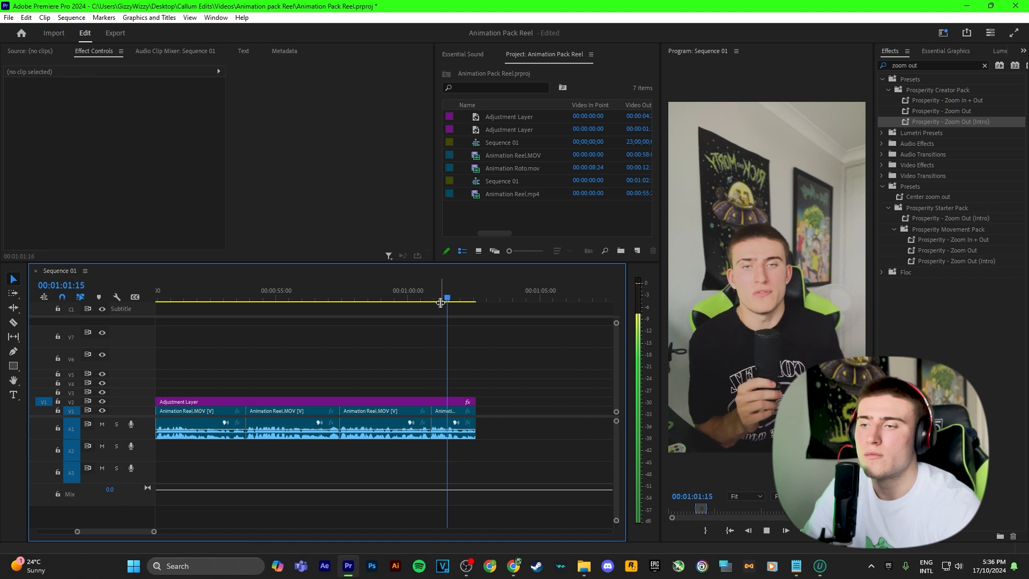
pyautogui.press('space')
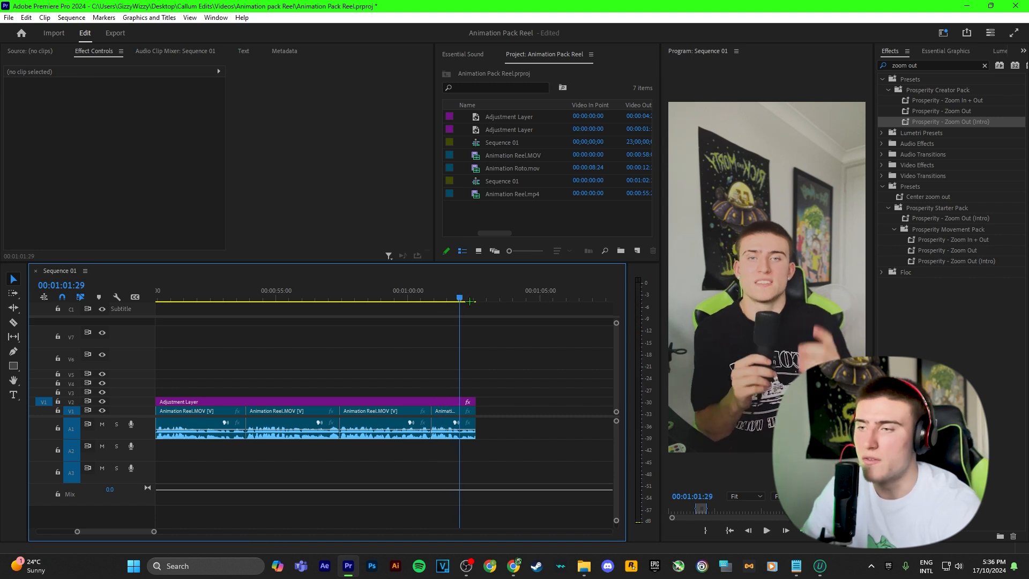
pyautogui.moveTo(459, 290); pyautogui.dragTo(431, 290)
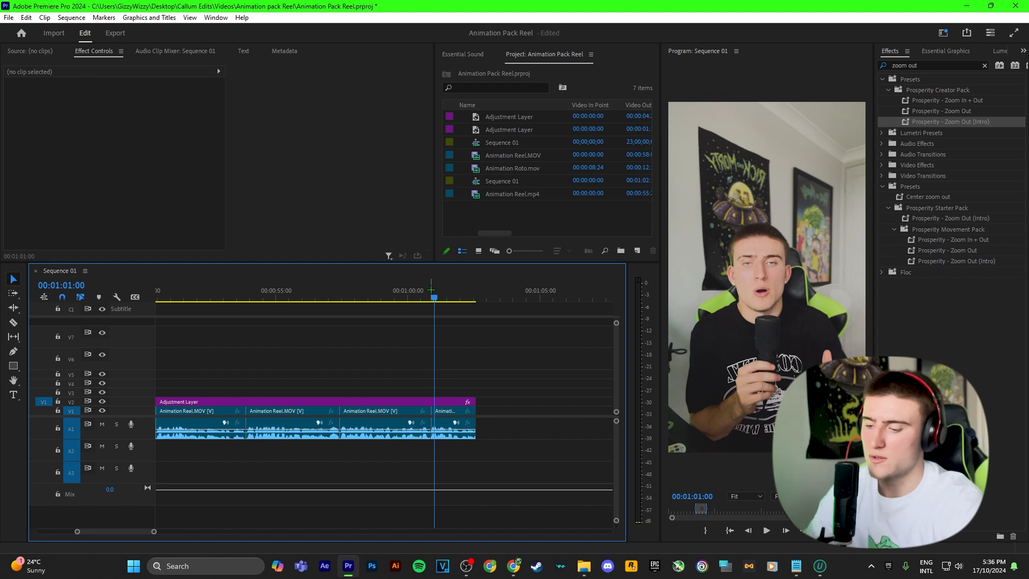
# Add an 'Effects' text caption on the video frame and set its font to Uni Sans.
pyautogui.press('t')
pyautogui.click(781, 348)
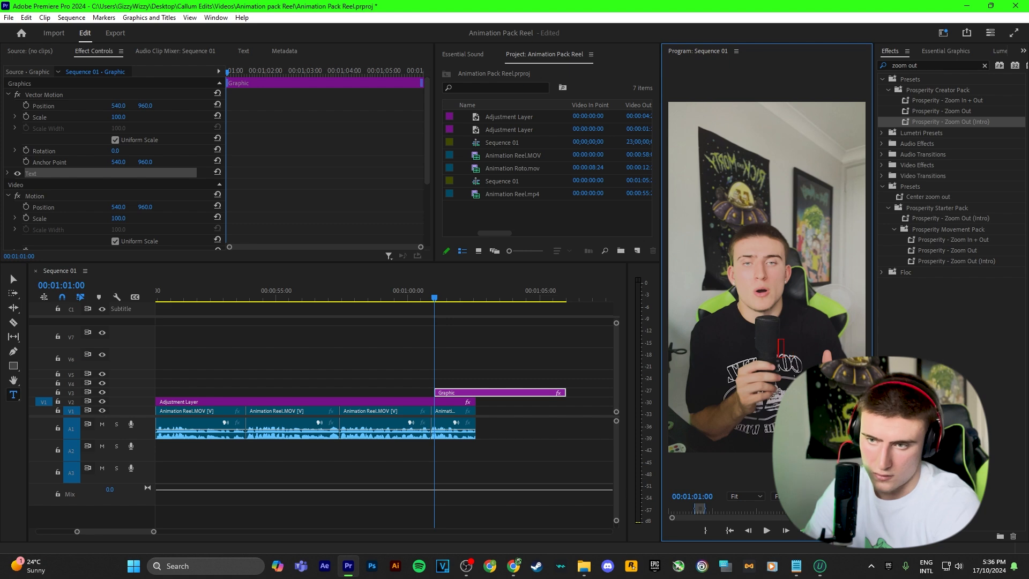
pyautogui.write('V')
pyautogui.write("Effects'")
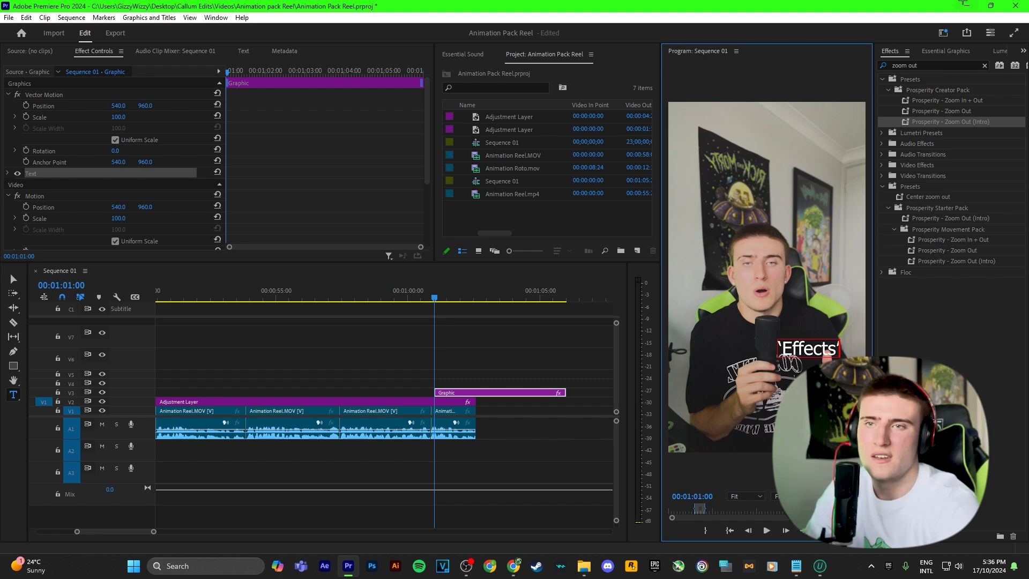
pyautogui.click(934, 52)
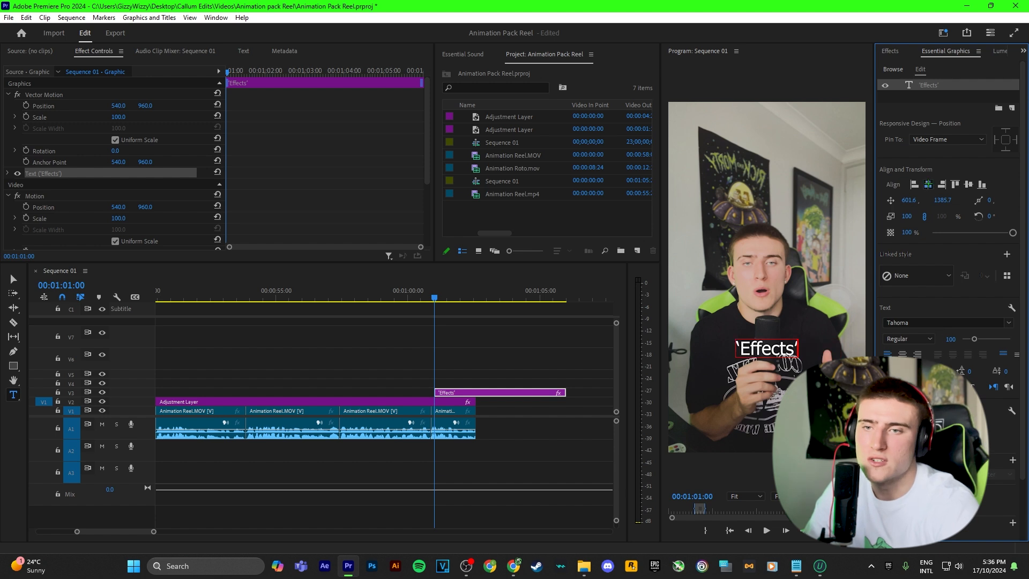
pyautogui.click(919, 317)
pyautogui.write('uni')
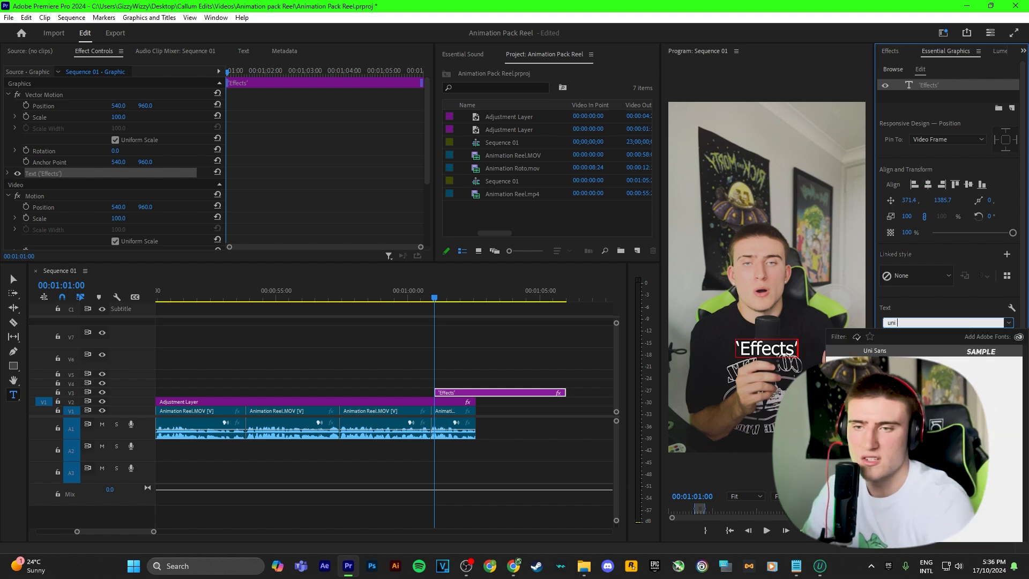
pyautogui.press('Return')
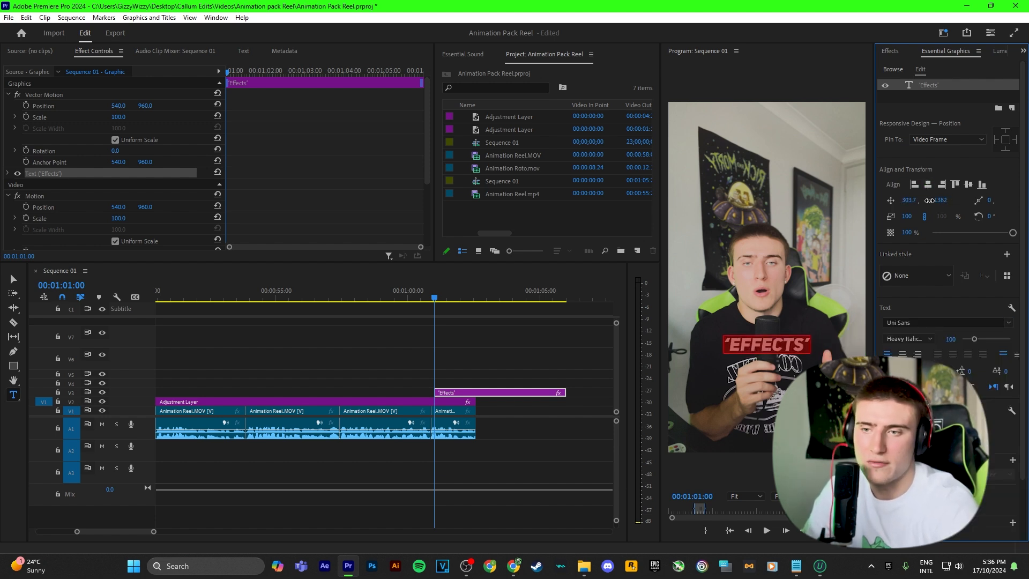
# Size the caption to 141, centre it horizontally and lower it on the frame.
pyautogui.moveTo(929, 201); pyautogui.dragTo(921, 204)
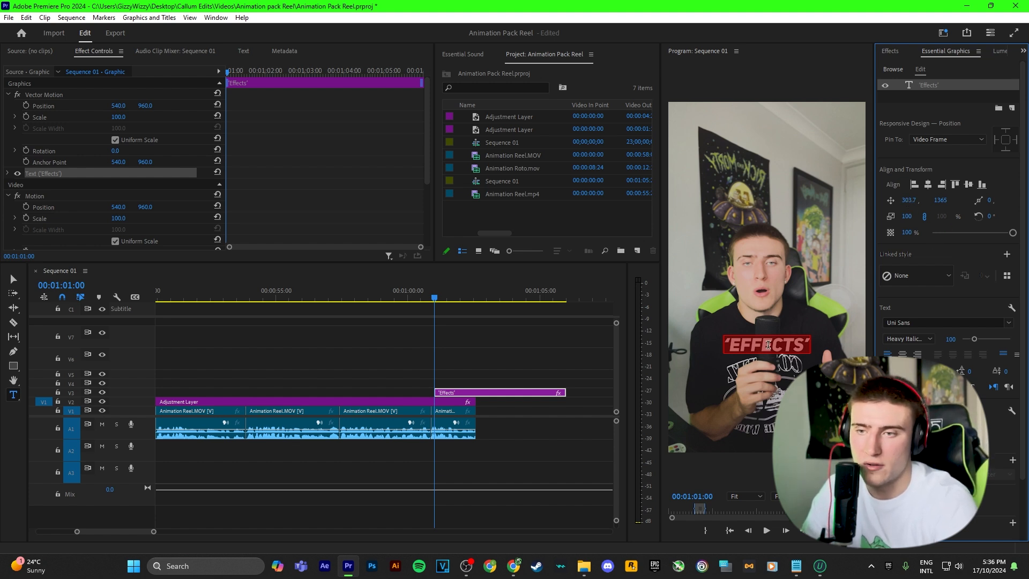
pyautogui.click(749, 343)
pyautogui.click(506, 375)
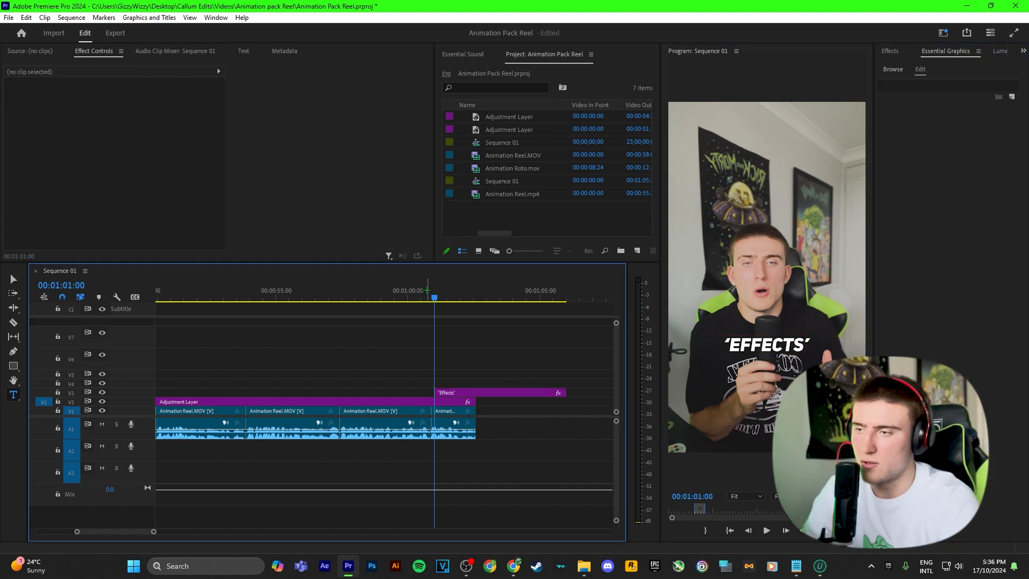
pyautogui.moveTo(437, 294); pyautogui.dragTo(449, 293)
pyautogui.click(491, 392)
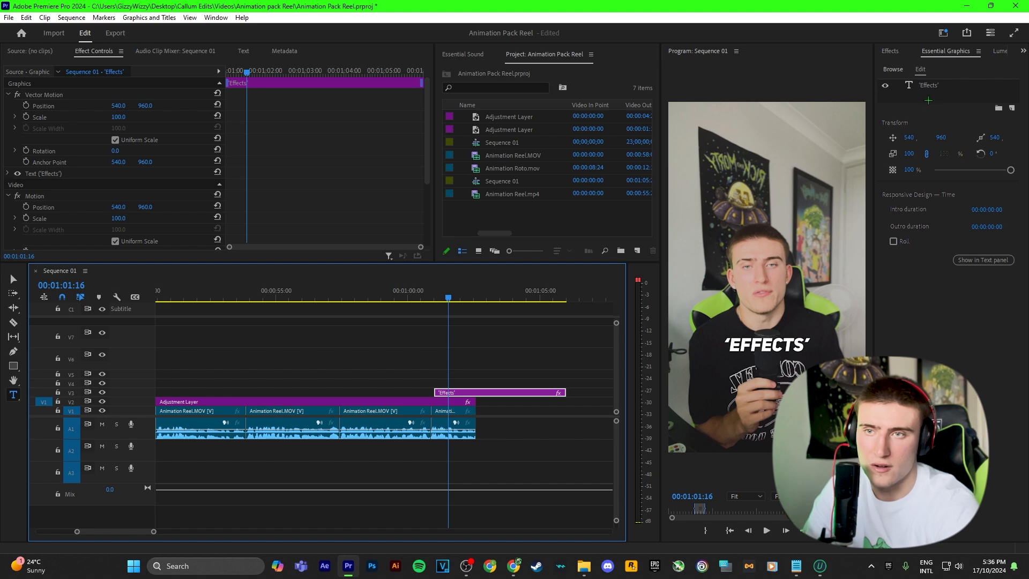
pyautogui.click(930, 86)
pyautogui.moveTo(975, 339); pyautogui.dragTo(979, 338)
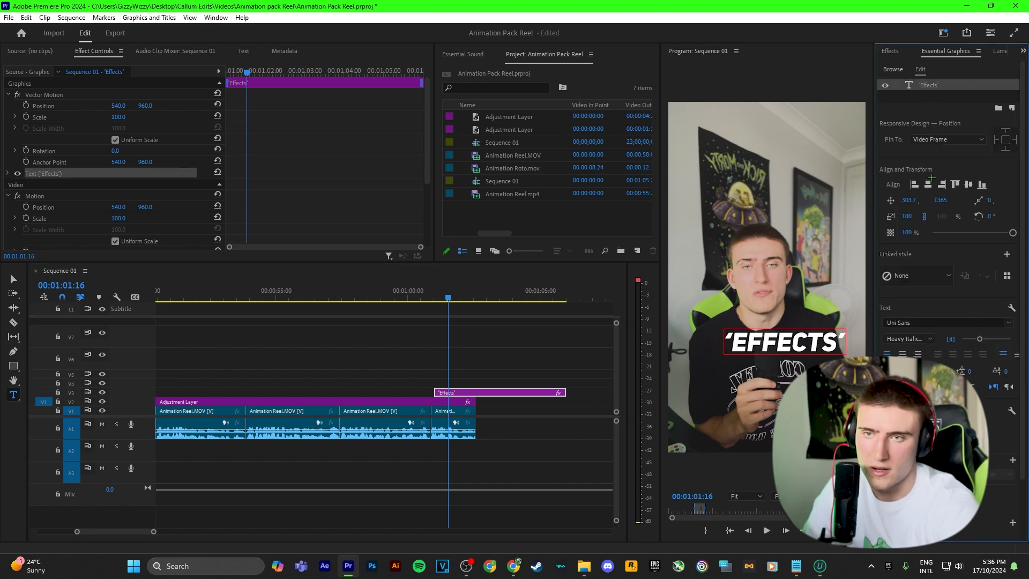
pyautogui.click(928, 184)
pyautogui.moveTo(941, 201); pyautogui.dragTo(958, 199)
pyautogui.click(891, 51)
pyautogui.moveTo(924, 66); pyautogui.dragTo(870, 58)
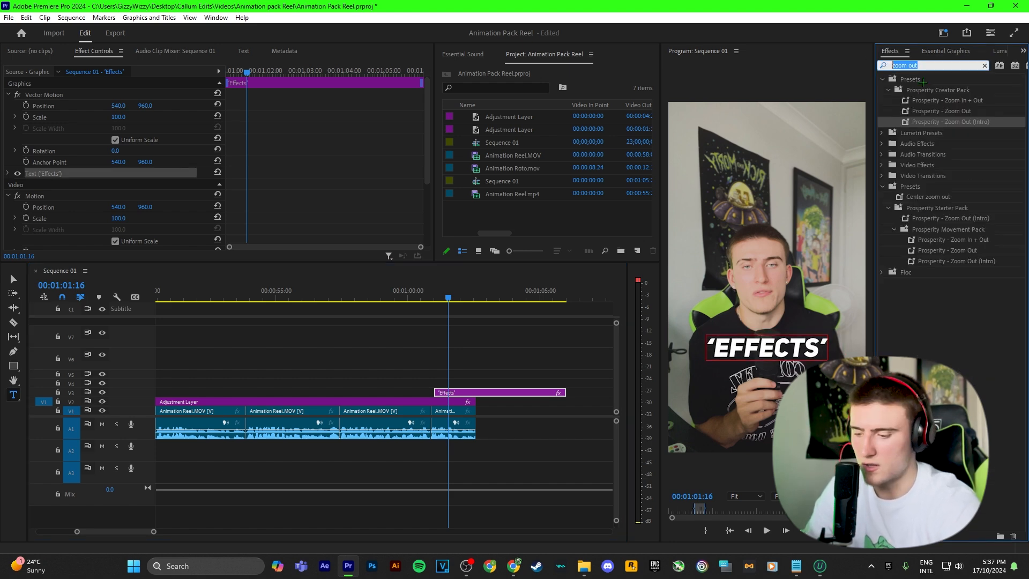
# Apply Prosperity - Text Glow Effect to the caption with a green 12FF00 tint and preview it.
pyautogui.write('glow')
pyautogui.moveTo(933, 100); pyautogui.dragTo(505, 393)
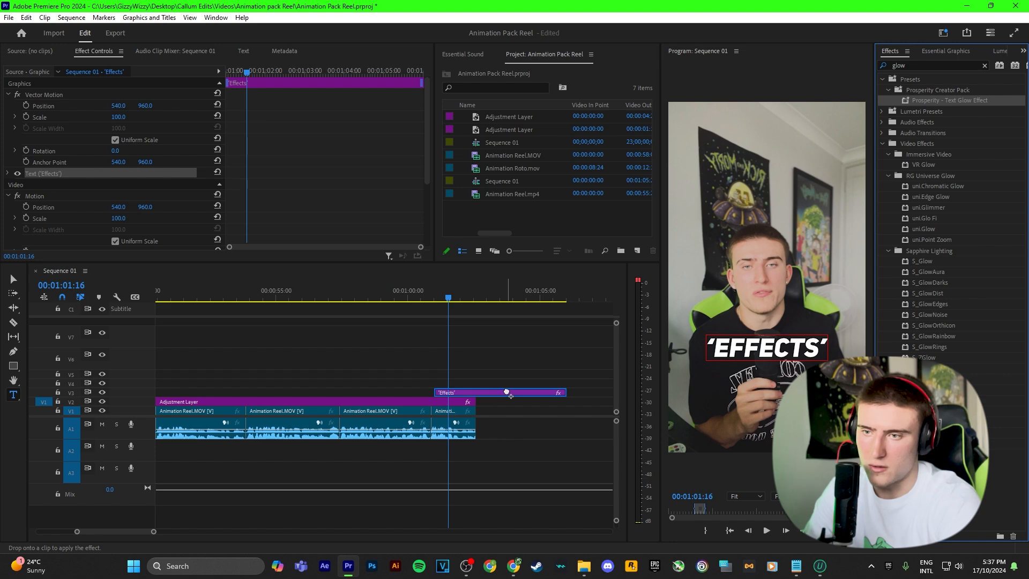
pyautogui.click(944, 51)
pyautogui.click(117, 207)
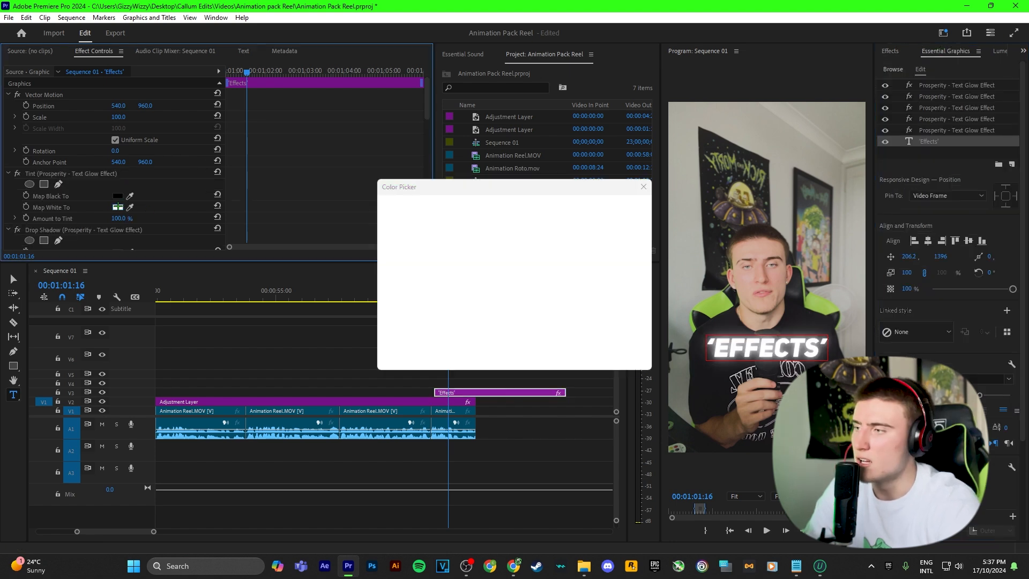
pyautogui.click(535, 255)
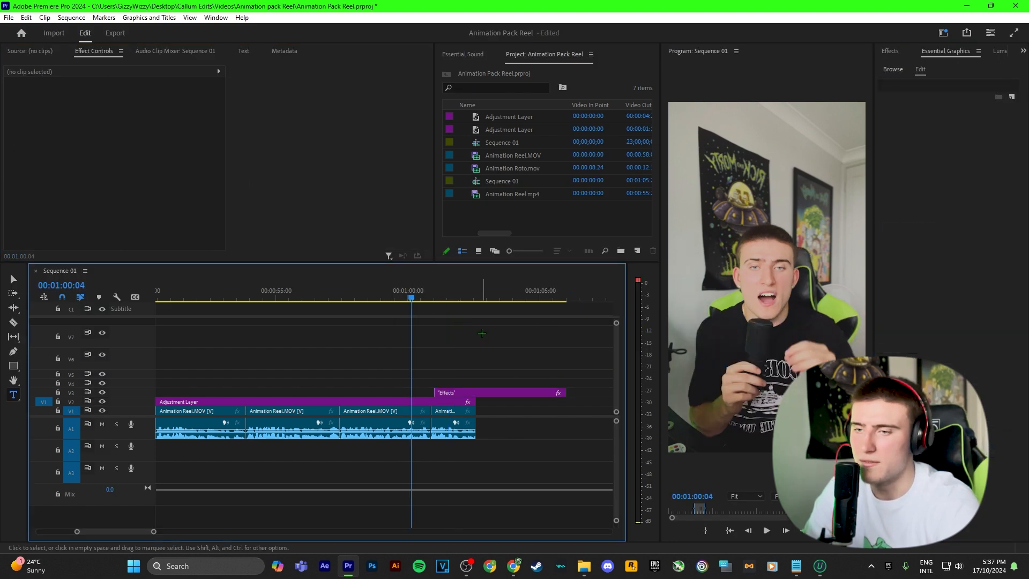
pyautogui.press('space')
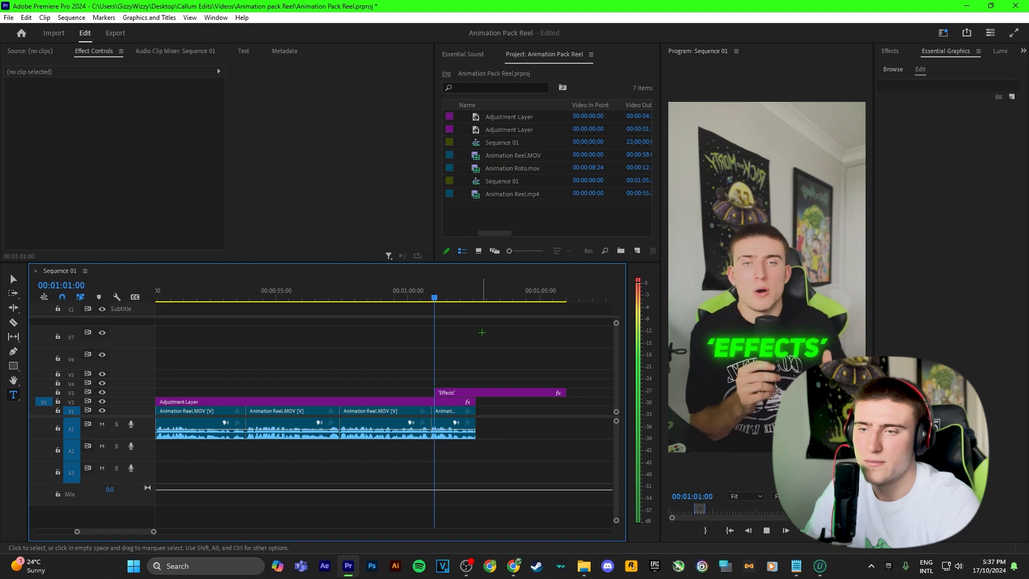
pyautogui.press('space')
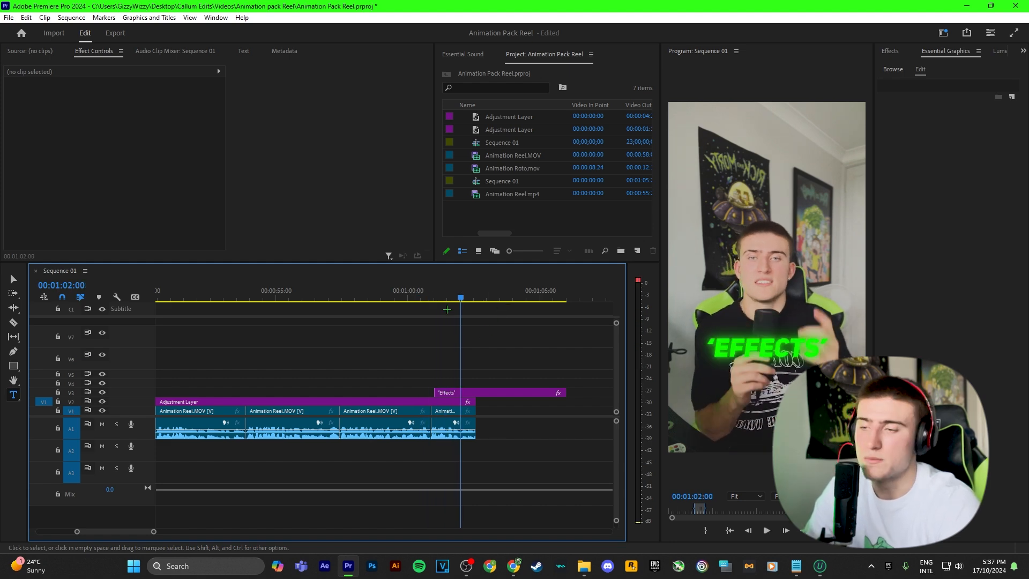
# Cut off and delete the caption's overhang past the end of the video.
pyautogui.press('c')
pyautogui.click(476, 392)
pyautogui.press('v')
pyautogui.click(500, 392)
pyautogui.press('Delete')
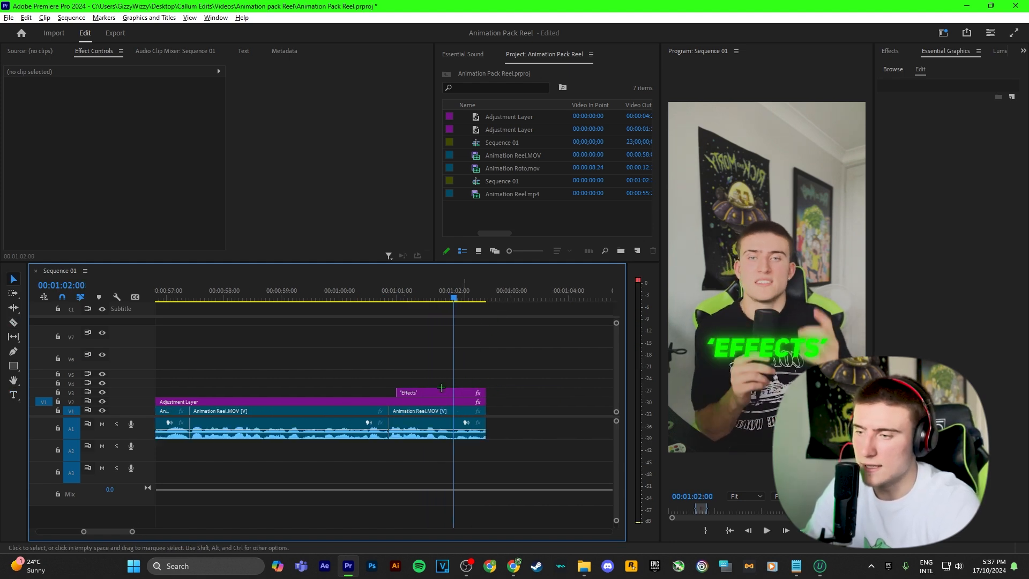
pyautogui.click(437, 393)
# Add the Transform effect to the 'Effects' caption clip.
pyautogui.hotkey('shift', '7')
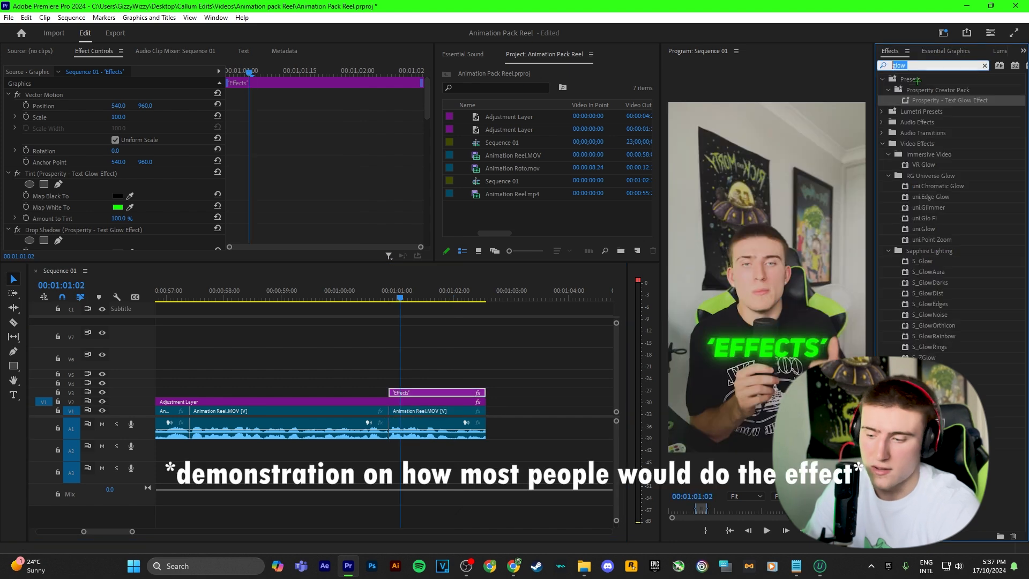
pyautogui.write('trans')
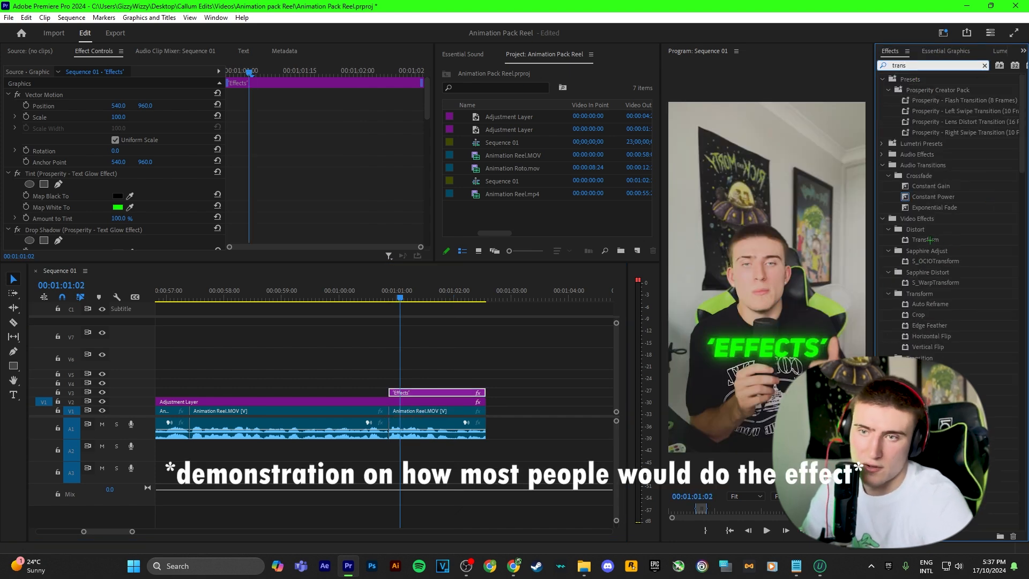
pyautogui.moveTo(930, 239); pyautogui.dragTo(437, 392)
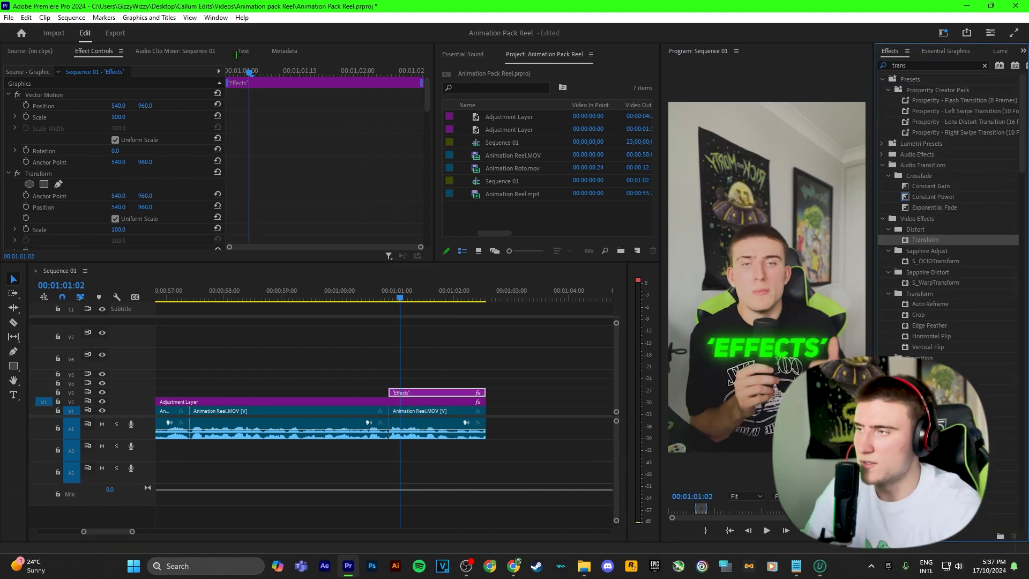
pyautogui.click(228, 72)
pyautogui.scroll(-15, 278, 163)
pyautogui.scroll(6, 258, 168)
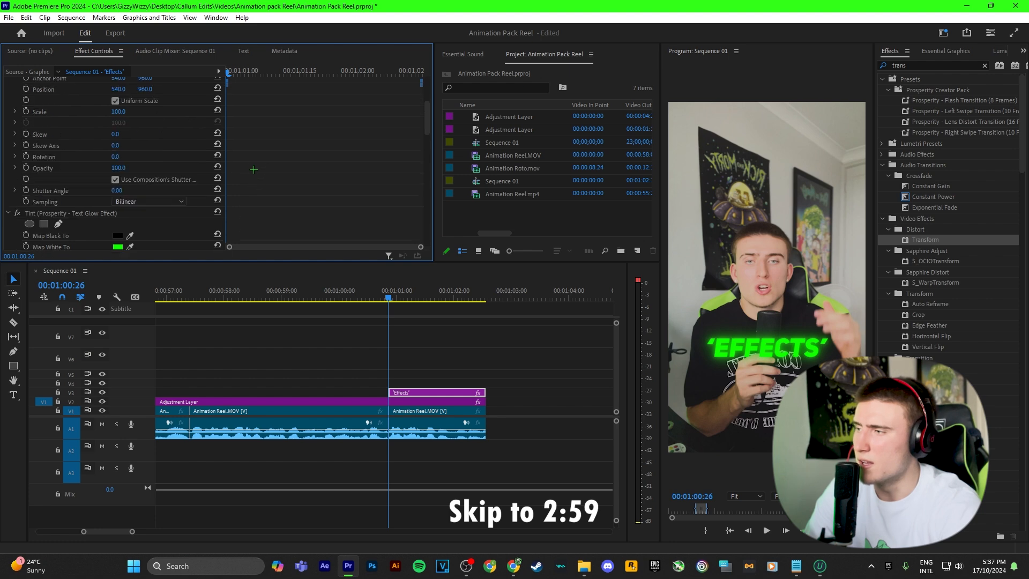
pyautogui.scroll(2, 253, 169)
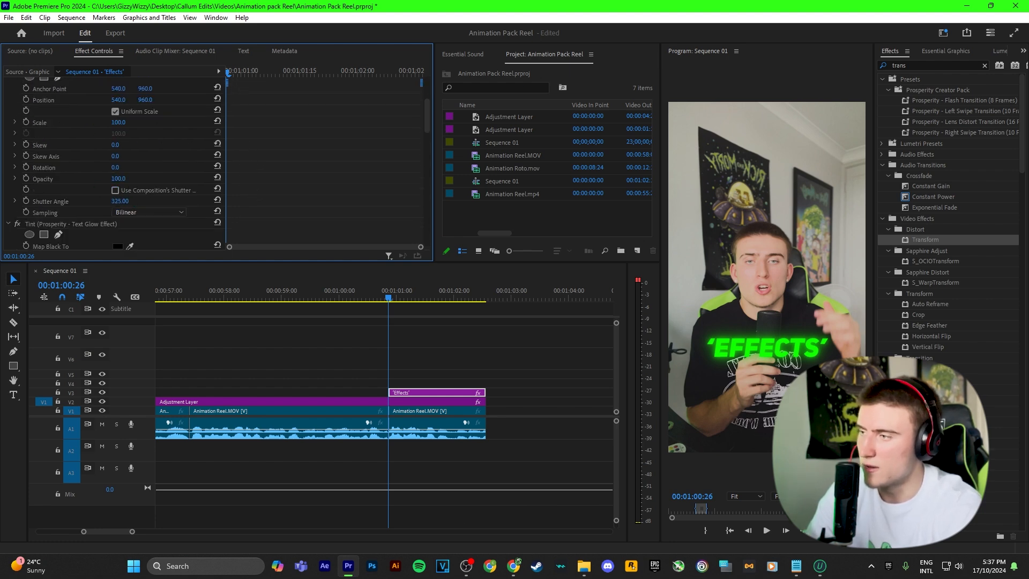
pyautogui.scroll(8, 126, 201)
# Keyframe the caption's position rising from below the frame to centred 540, 960.
pyautogui.click(27, 186)
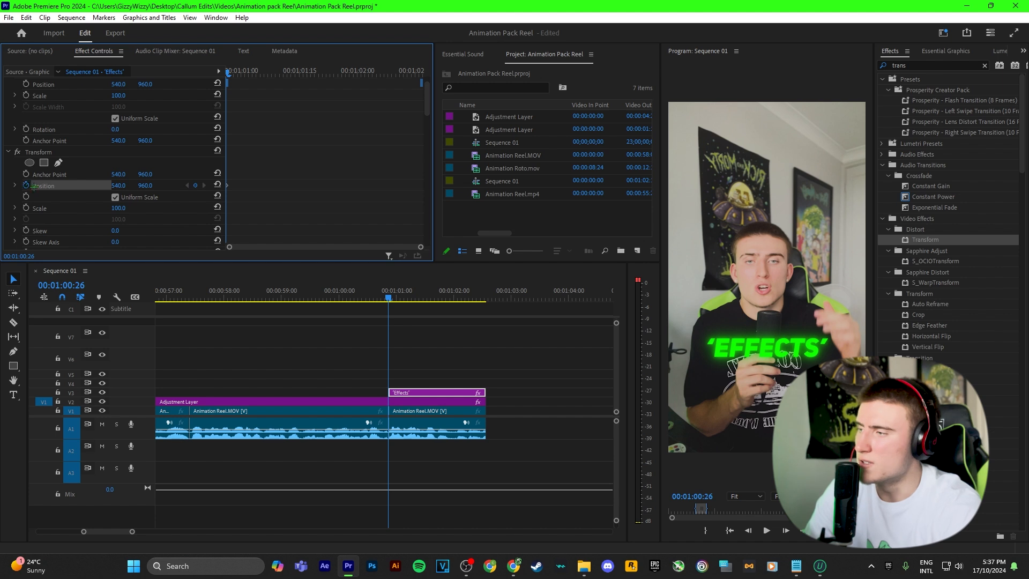
pyautogui.moveTo(146, 186); pyautogui.dragTo(553, 185)
pyautogui.moveTo(261, 74); pyautogui.dragTo(298, 73)
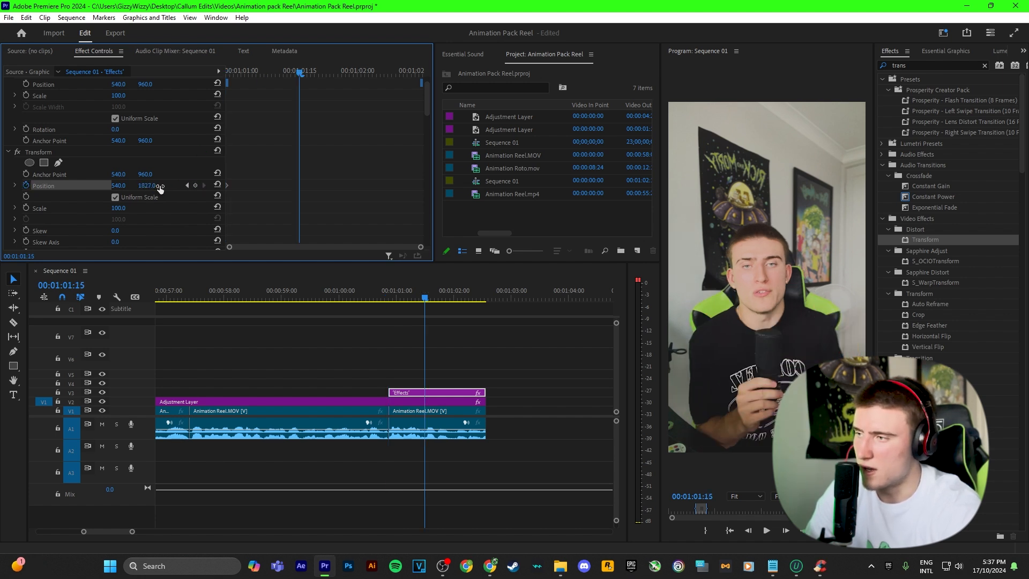
pyautogui.click(196, 186)
pyautogui.click(217, 185)
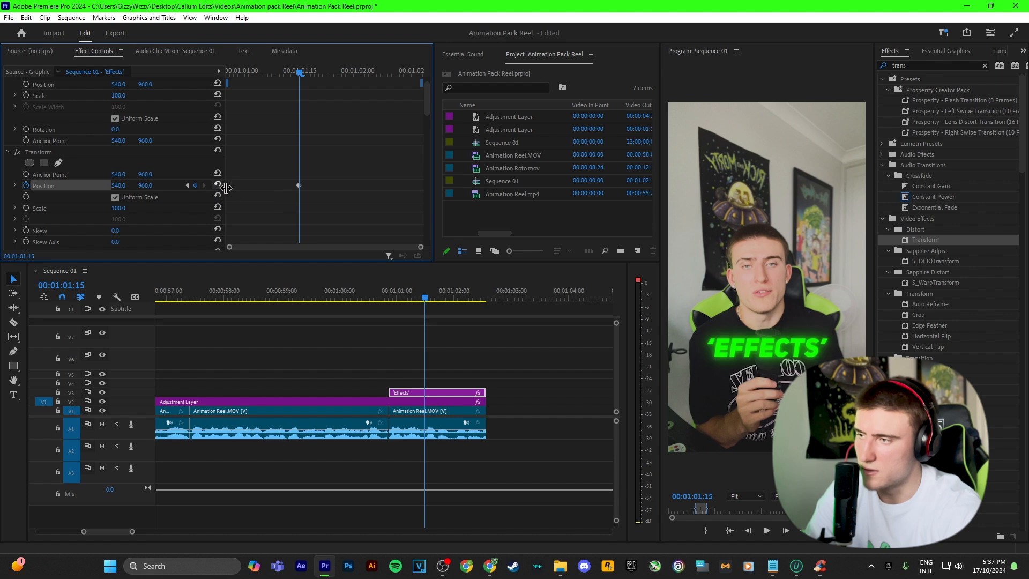
# Ease the Position keyframe in and out and steepen its velocity curve.
pyautogui.rightClick(299, 185)
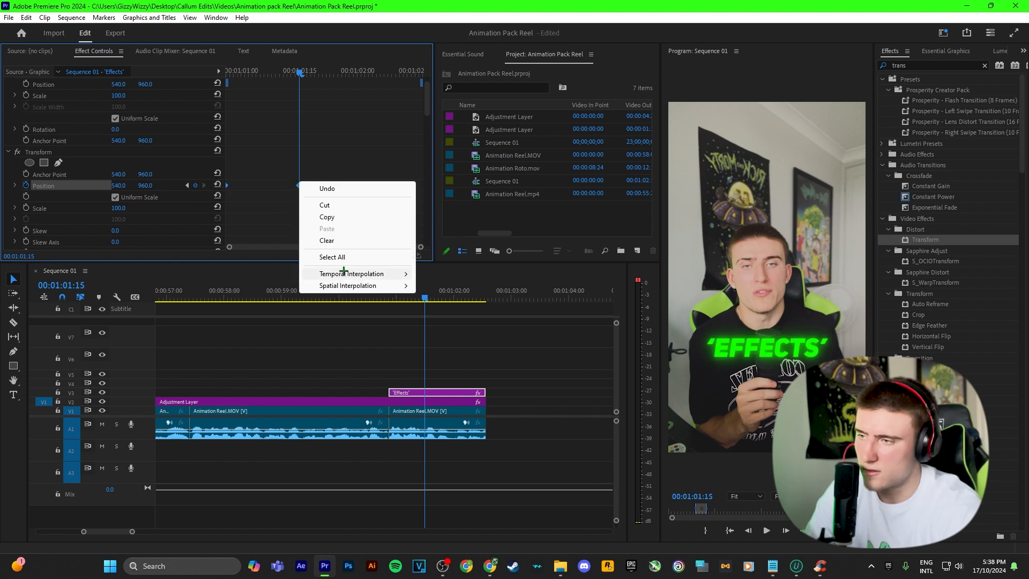
pyautogui.moveTo(392, 276)
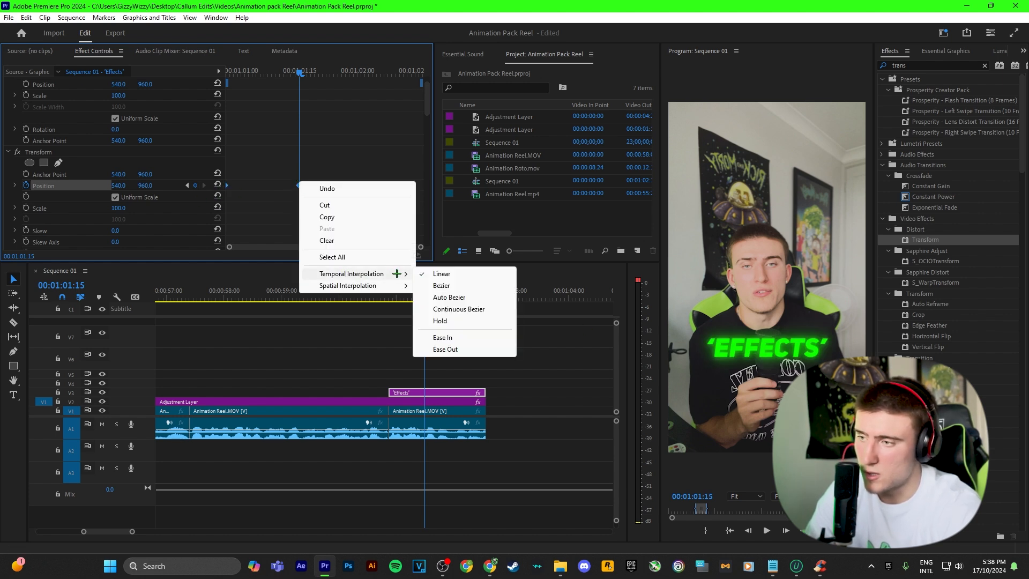
pyautogui.click(445, 337)
pyautogui.rightClick(299, 186)
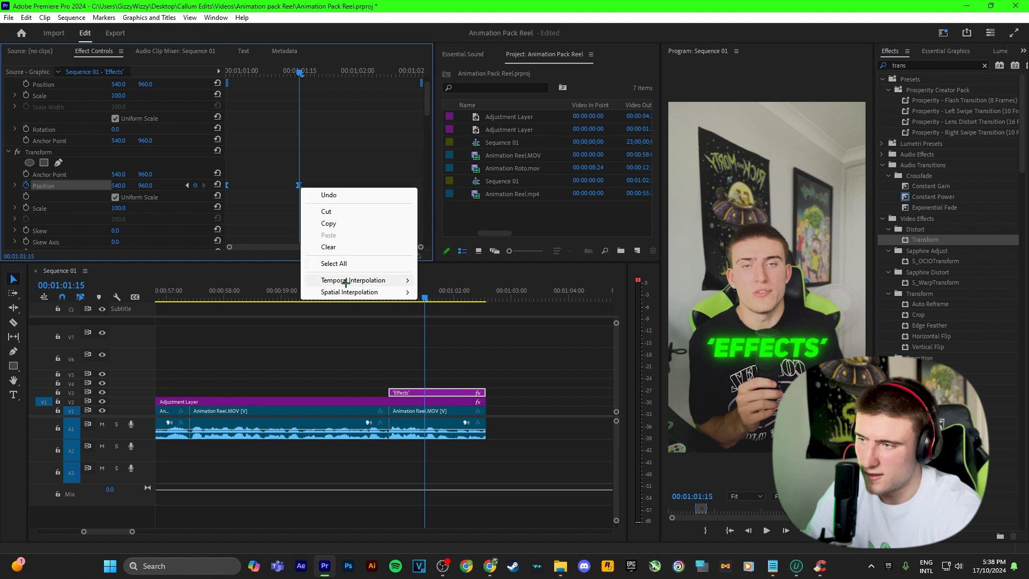
pyautogui.moveTo(386, 280)
pyautogui.click(462, 355)
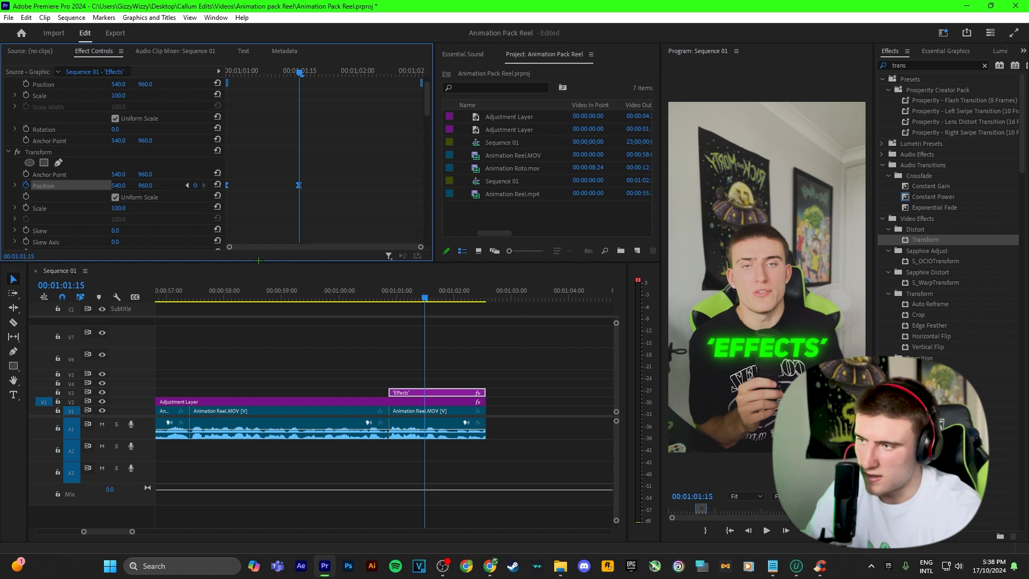
pyautogui.click(16, 185)
pyautogui.moveTo(288, 218); pyautogui.dragTo(263, 218)
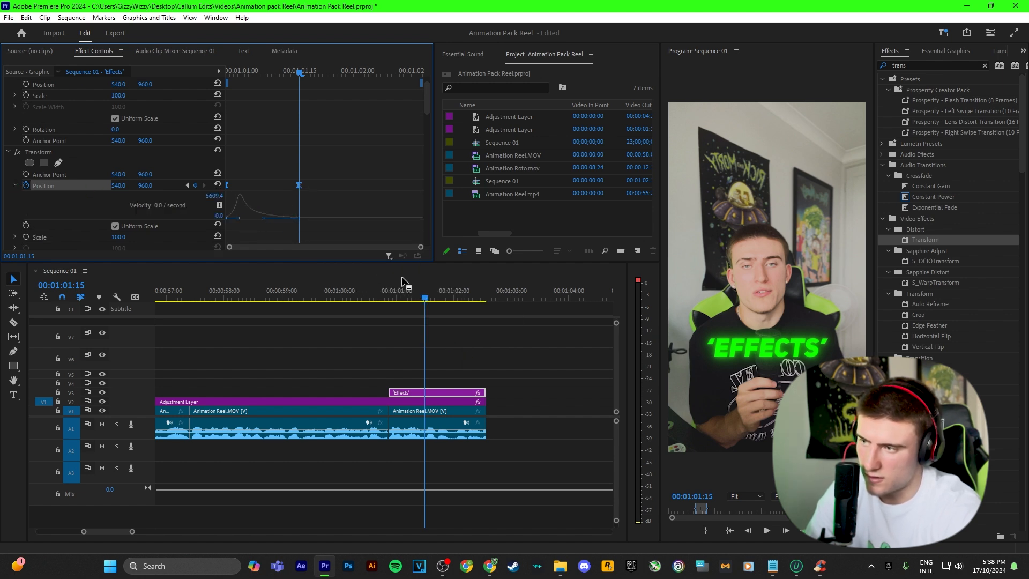
pyautogui.moveTo(428, 293); pyautogui.dragTo(391, 293)
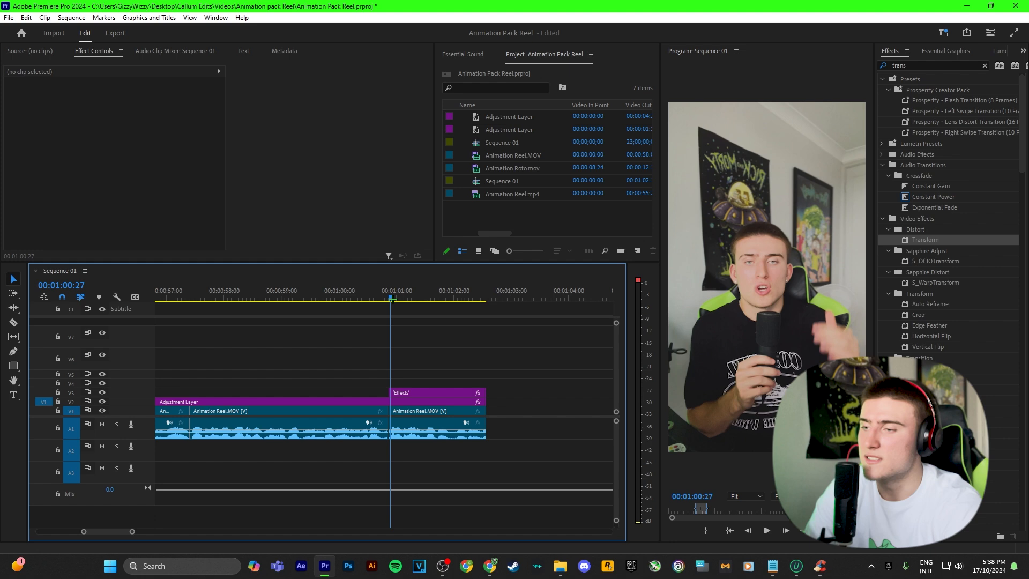
# Apply Prosperity - Slide In Up to the 'Effects' caption clip.
pyautogui.click(405, 392)
pyautogui.press('Right')
pyautogui.press('Right')
pyautogui.press('Right')
pyautogui.press('Right')
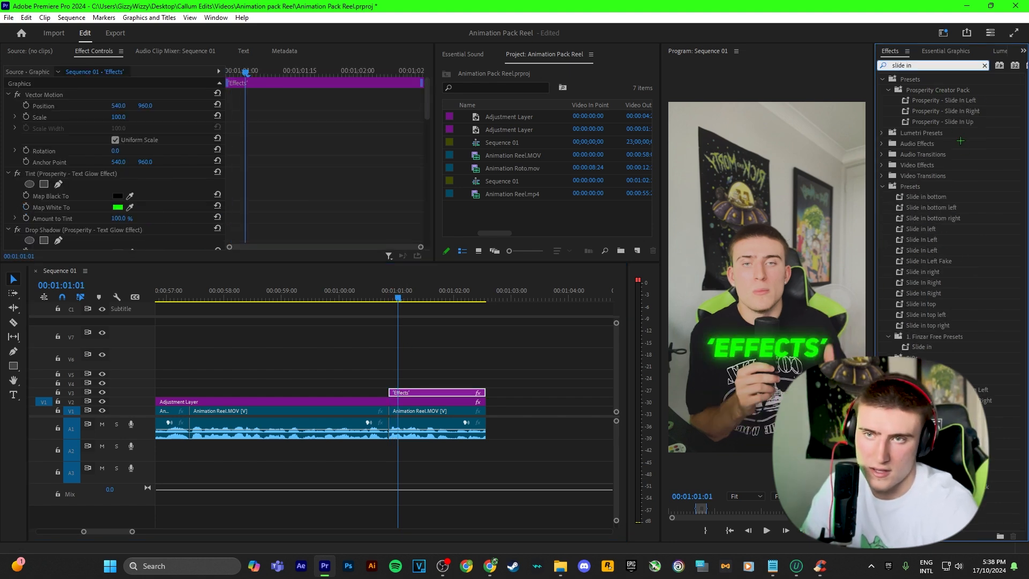
pyautogui.moveTo(949, 122); pyautogui.dragTo(420, 394)
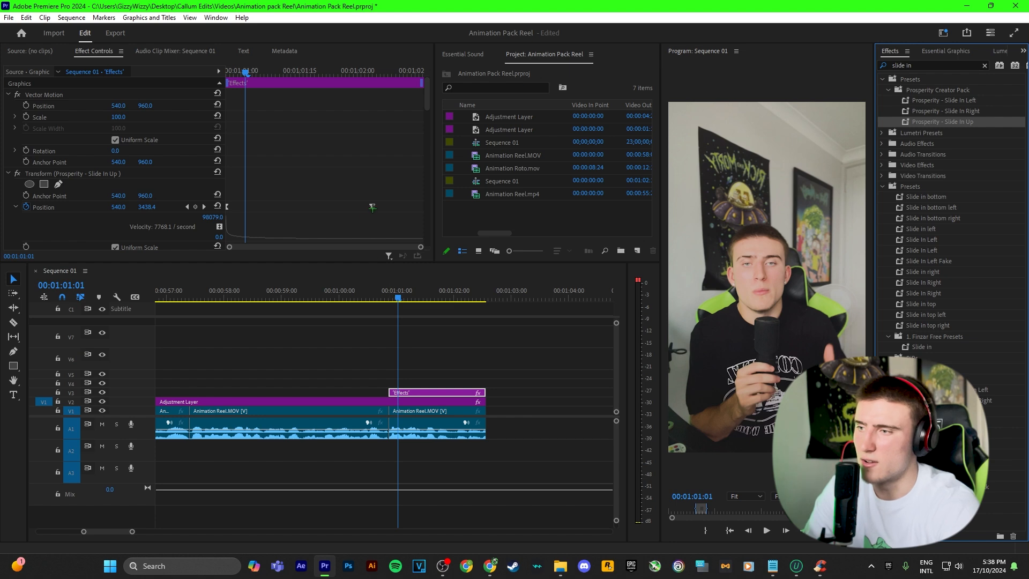
# Move the slide-in Position keyframe later and play back the animation.
pyautogui.moveTo(373, 208); pyautogui.dragTo(268, 208)
pyautogui.moveTo(398, 298); pyautogui.dragTo(429, 370)
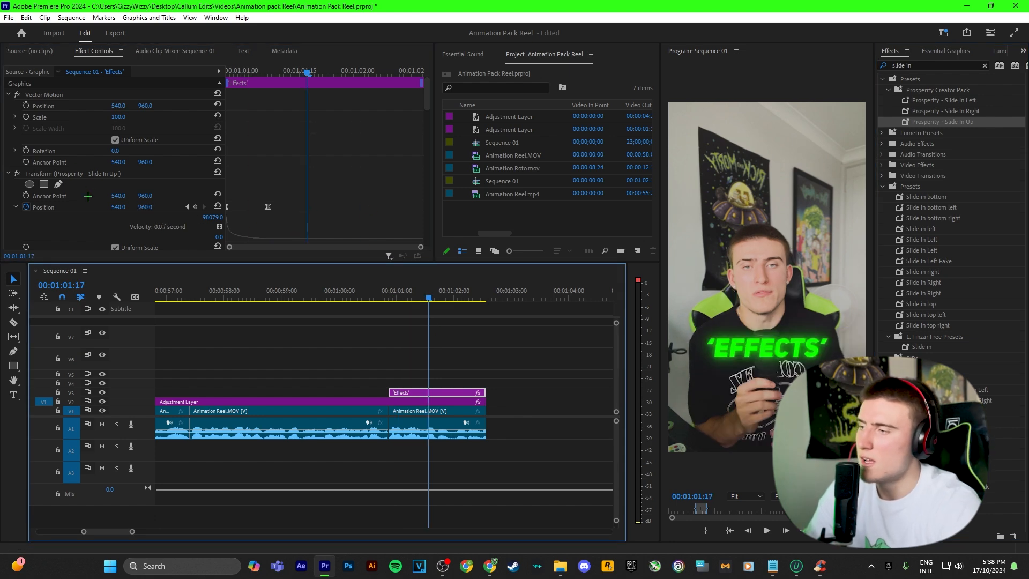
pyautogui.click(65, 173)
pyautogui.moveTo(268, 207); pyautogui.dragTo(401, 212)
pyautogui.click(389, 298)
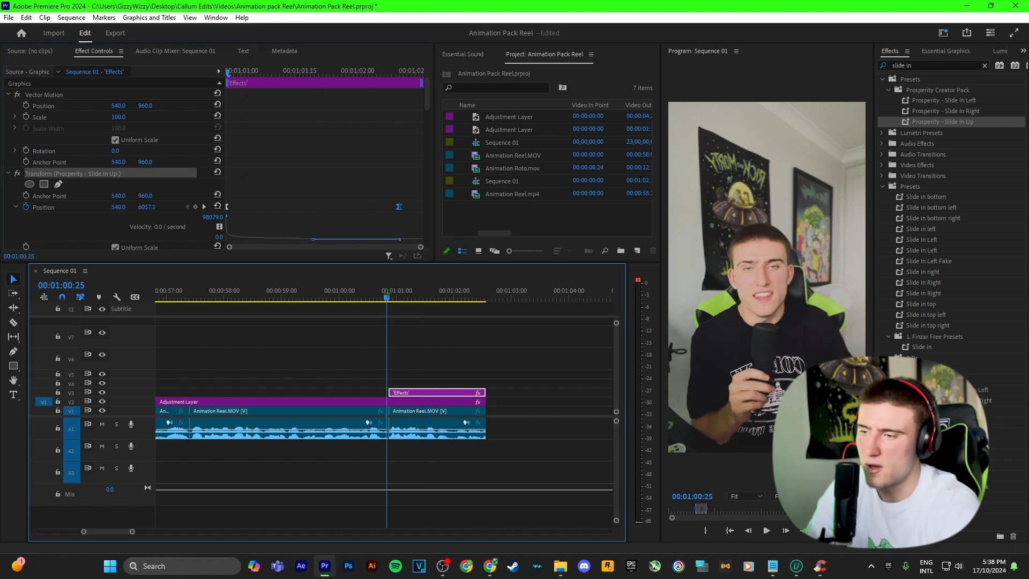
pyautogui.press('space')
pyautogui.press('space')
pyautogui.click(449, 337)
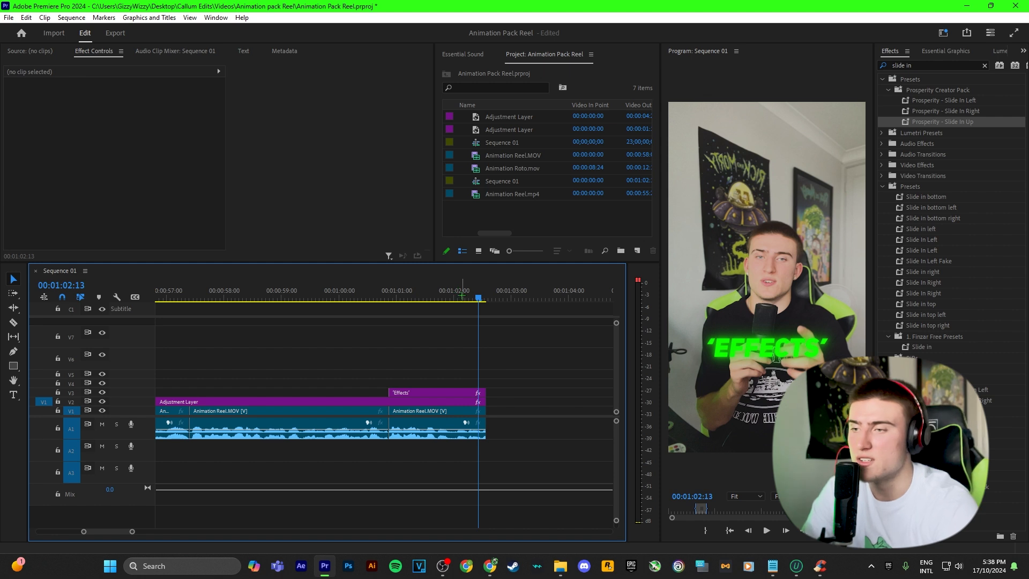
# Replay the 'Effects' caption slide-in, parking the playhead at 00:01:01:16.
pyautogui.moveTo(462, 295); pyautogui.dragTo(393, 296)
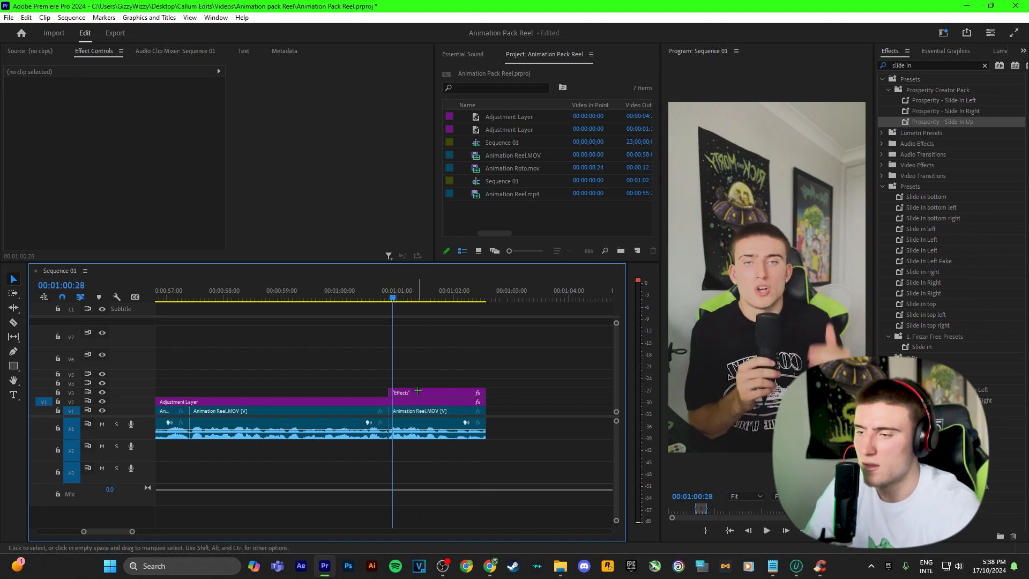
pyautogui.click(361, 295)
pyautogui.press('space')
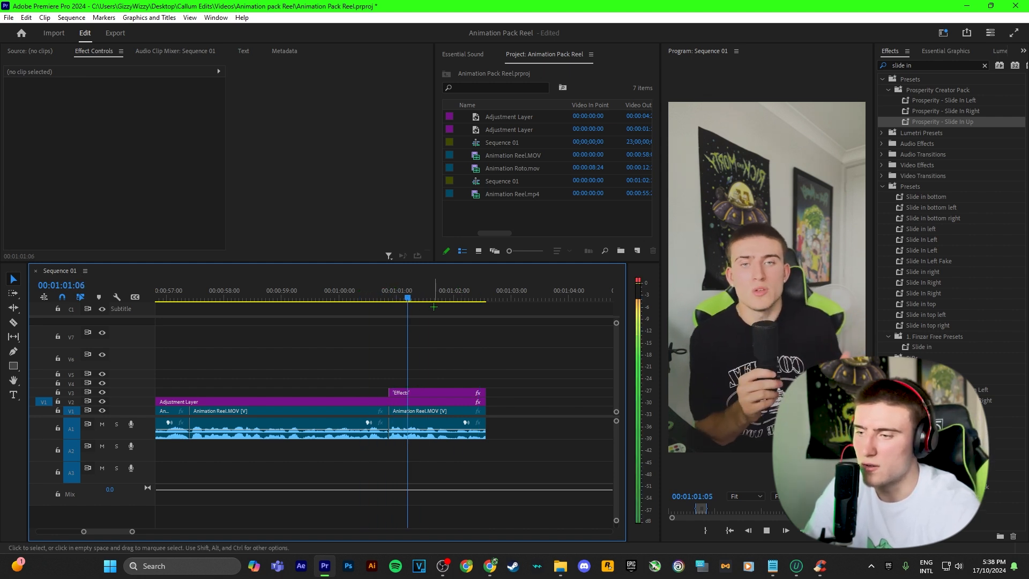
pyautogui.moveTo(434, 298); pyautogui.dragTo(401, 298)
pyautogui.press('space')
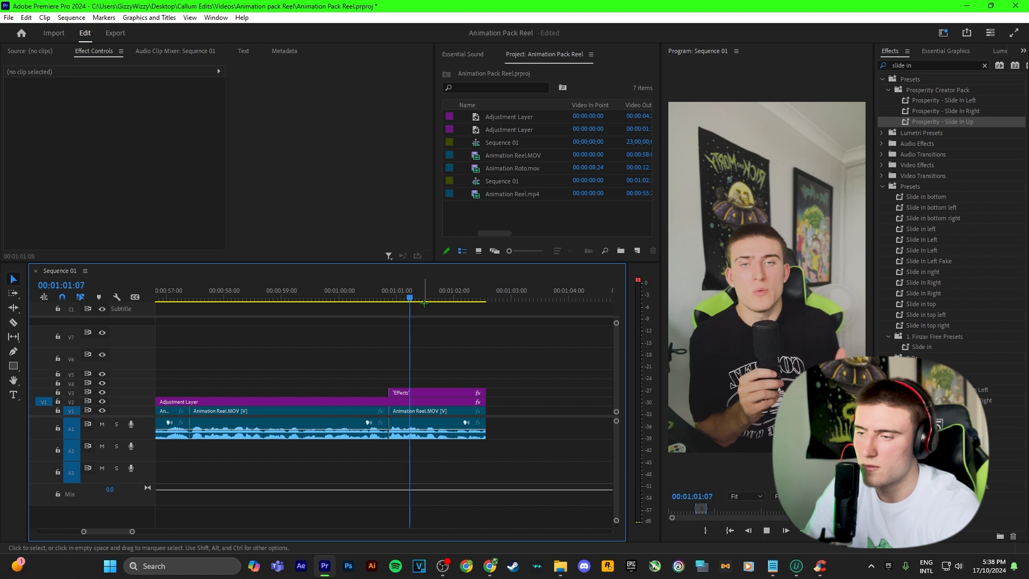
pyautogui.click(427, 298)
pyautogui.moveTo(430, 300); pyautogui.dragTo(428, 301)
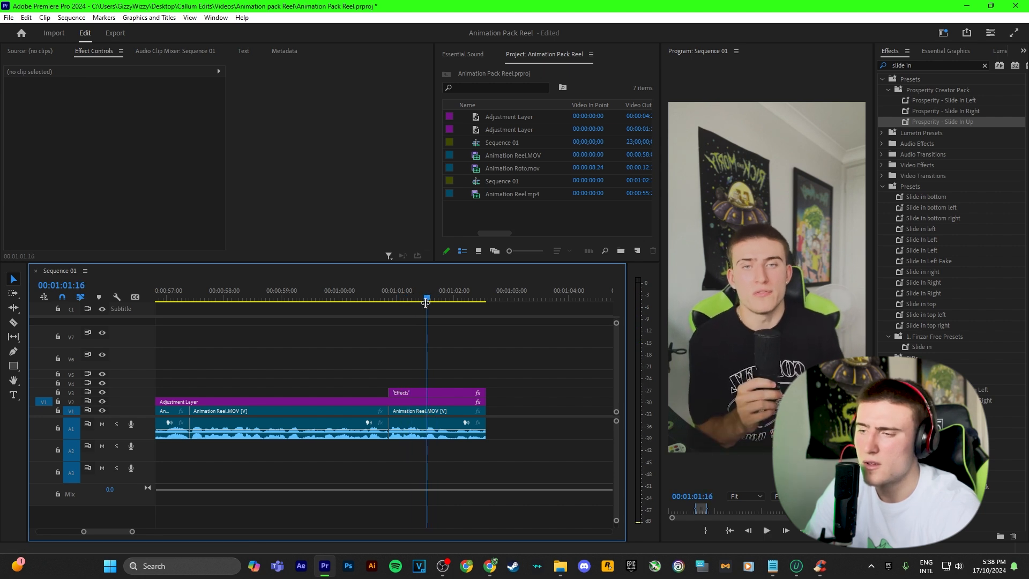
pyautogui.scroll(8, 443, 435)
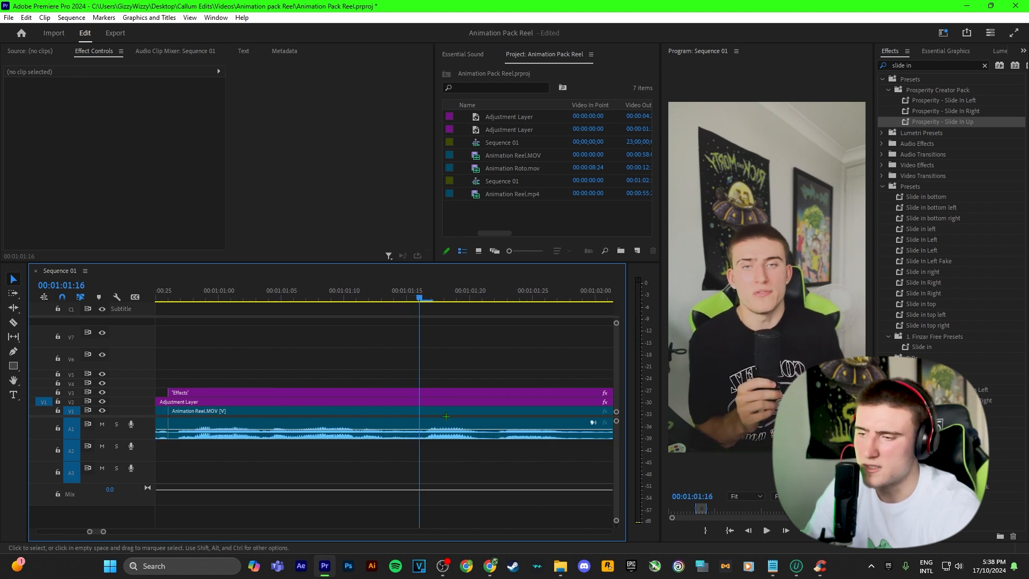
pyautogui.scroll(-5, 465, 416)
# Move the 'Effects' caption earlier on V3, extend it to the sequence end, and play it.
pyautogui.moveTo(460, 392); pyautogui.dragTo(446, 392)
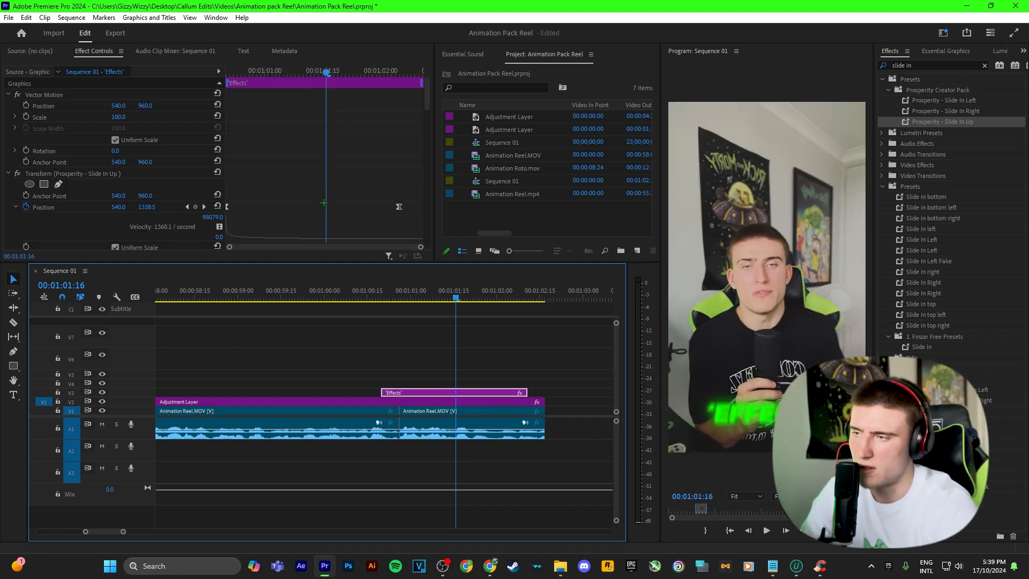
pyautogui.moveTo(474, 392); pyautogui.dragTo(544, 393)
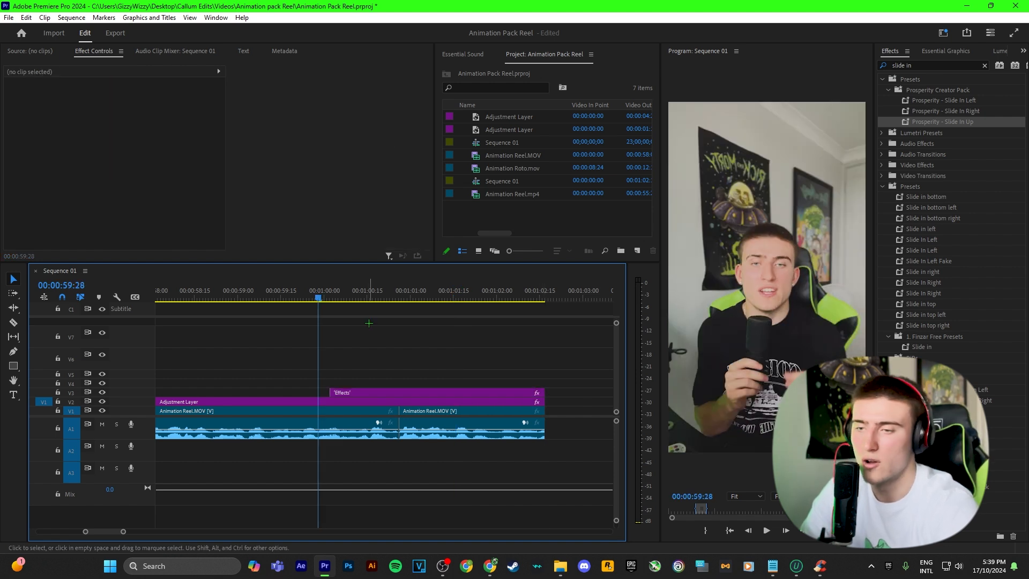
pyautogui.press('space')
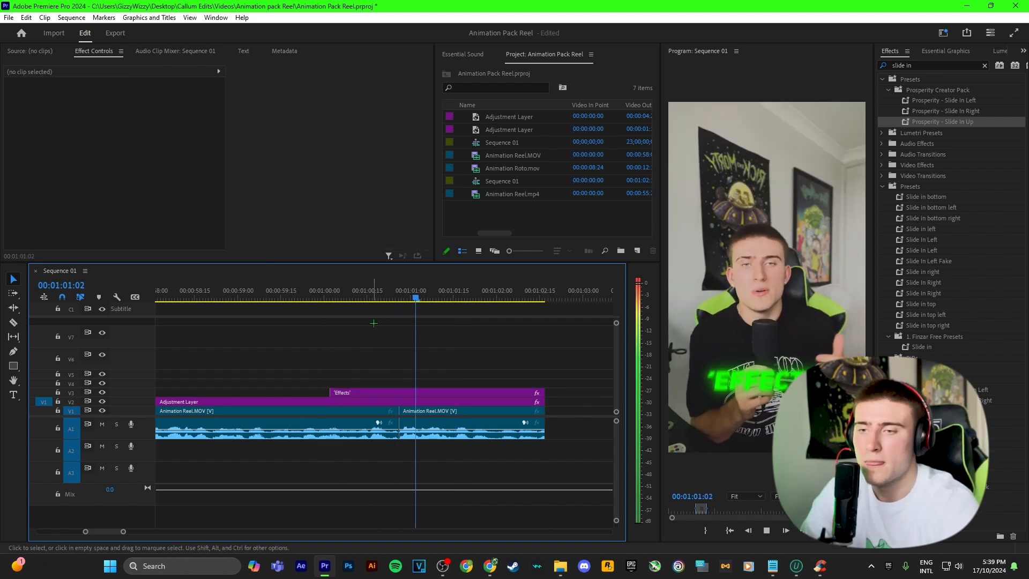
pyautogui.press('space')
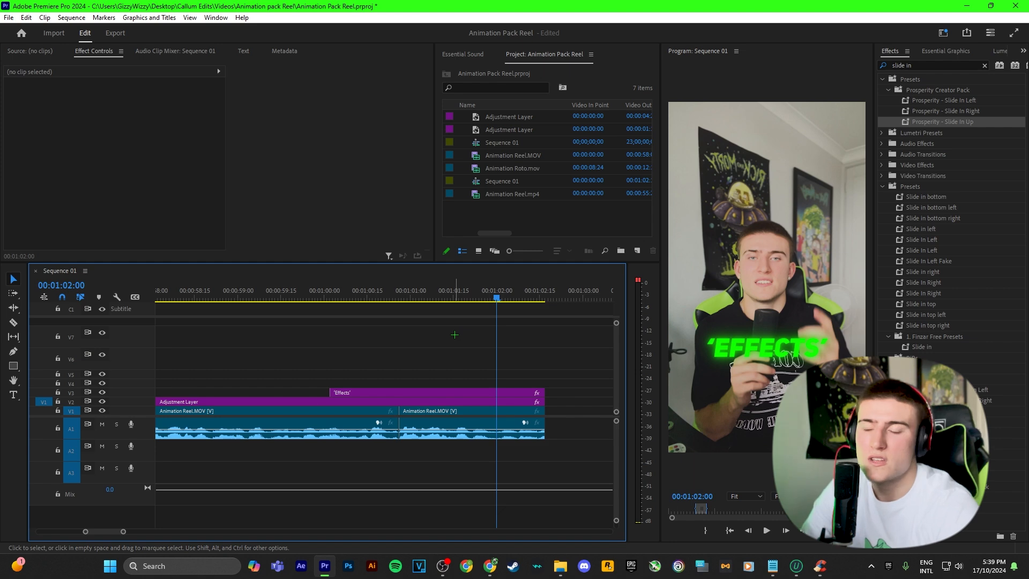
# Drag the caption's slide-in Position keyframe earlier to about 00:01:00:14 and replay it.
pyautogui.click(429, 392)
pyautogui.click(365, 293)
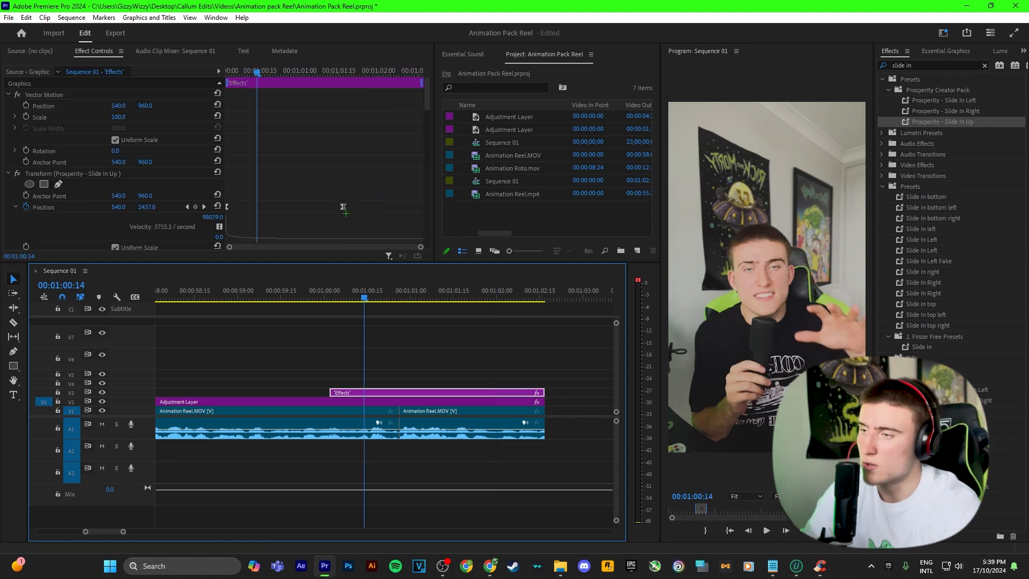
pyautogui.moveTo(345, 207); pyautogui.dragTo(262, 205)
pyautogui.click(330, 293)
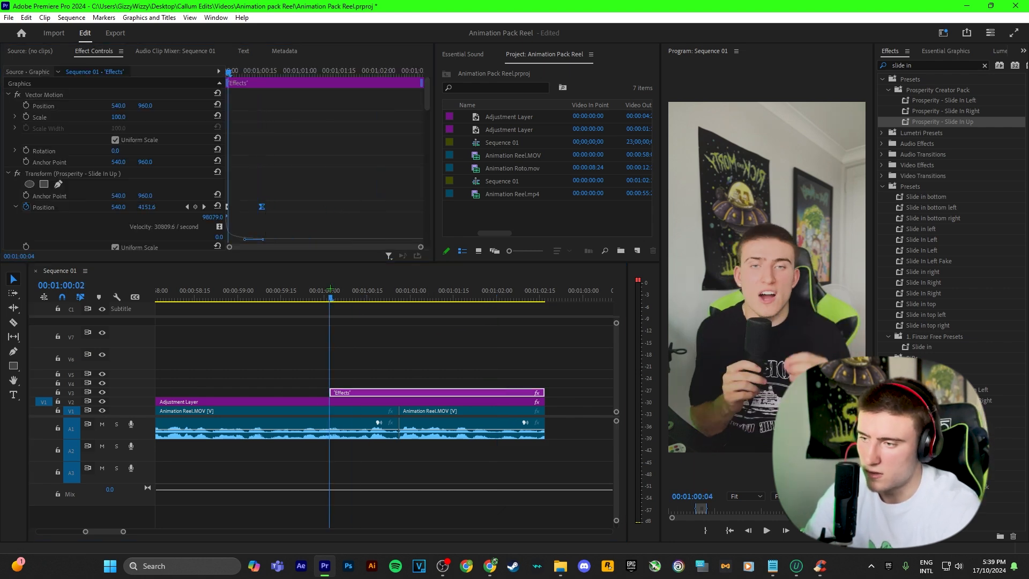
pyautogui.press('space')
pyautogui.click(468, 336)
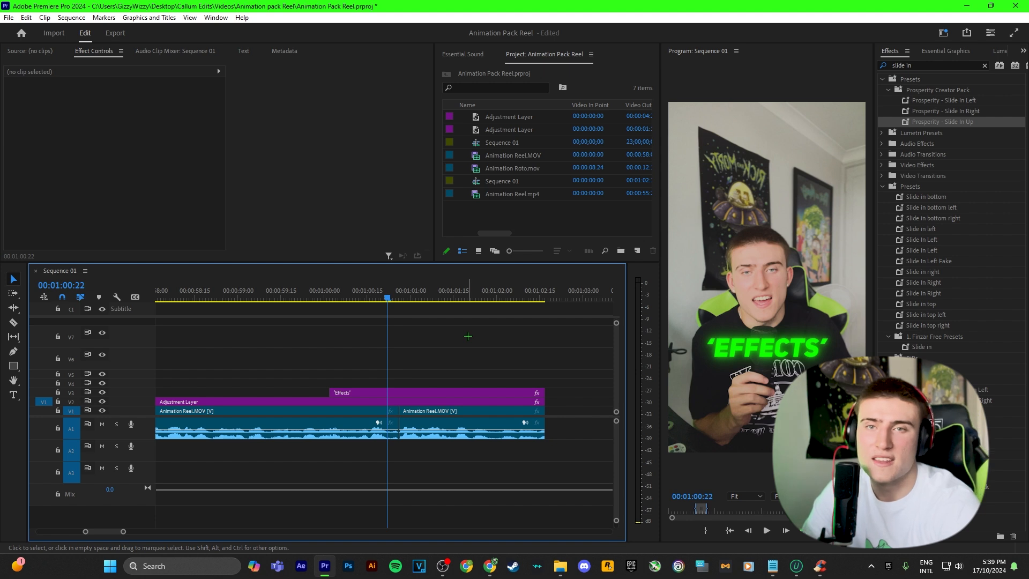
# Select the caption's Slide In Up effect in Effect Controls, then deselect the clip.
pyautogui.click(375, 392)
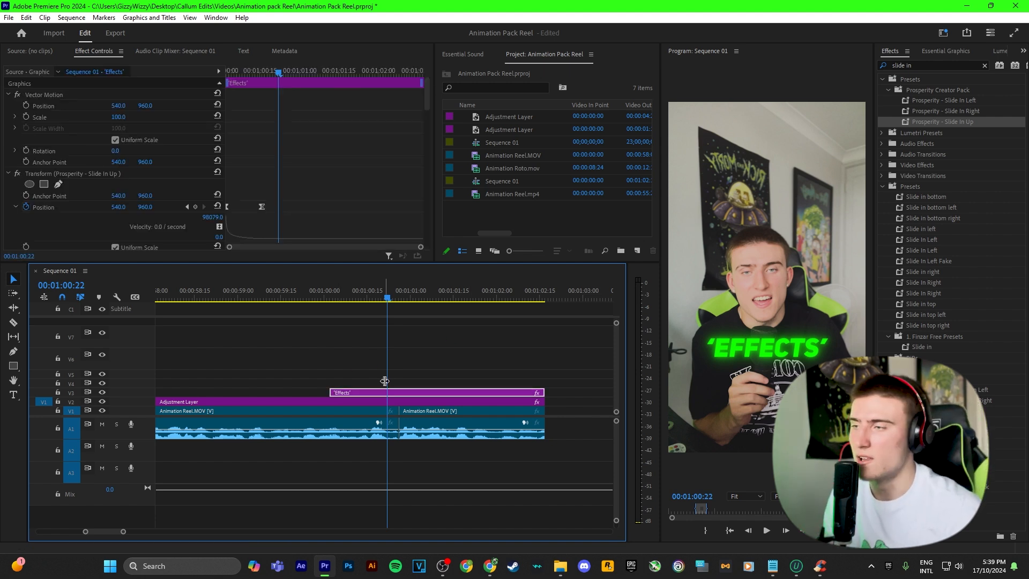
pyautogui.click(108, 179)
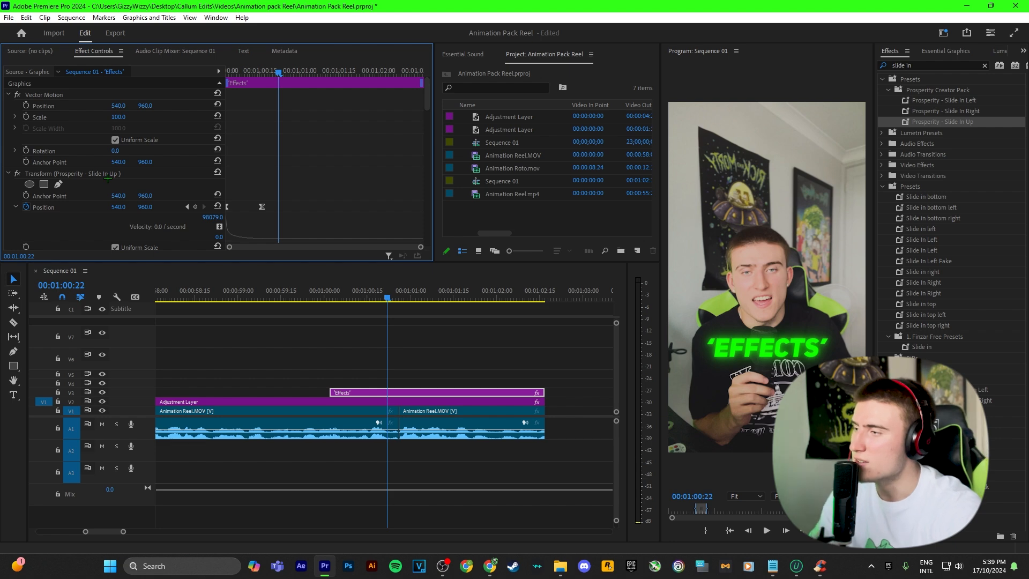
pyautogui.click(105, 174)
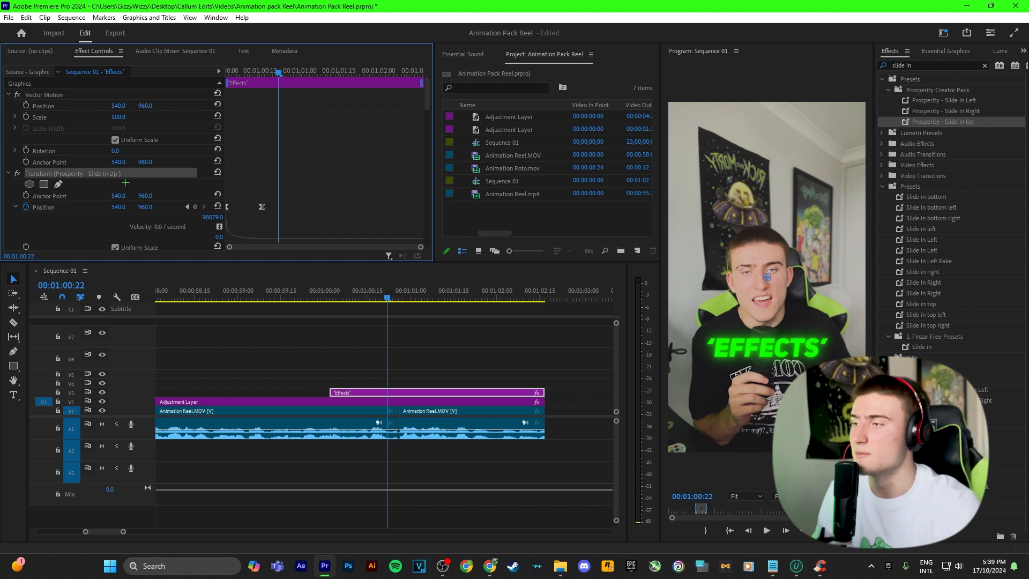
pyautogui.click(438, 350)
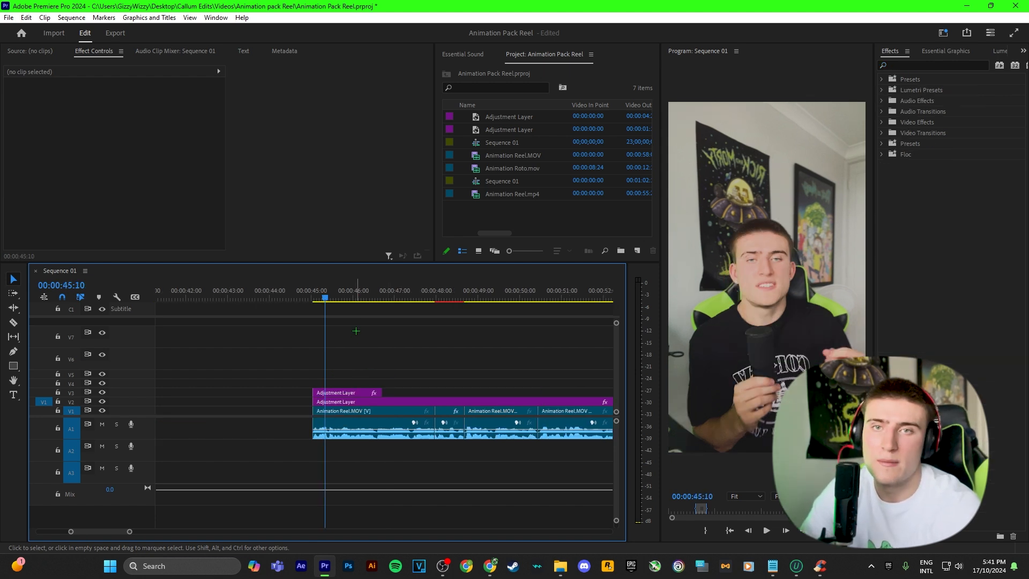
# Place an adjustment layer on V3, cut it near 00:00:50:10, and delete the leftover piece.
pyautogui.scroll(-2, 354, 332)
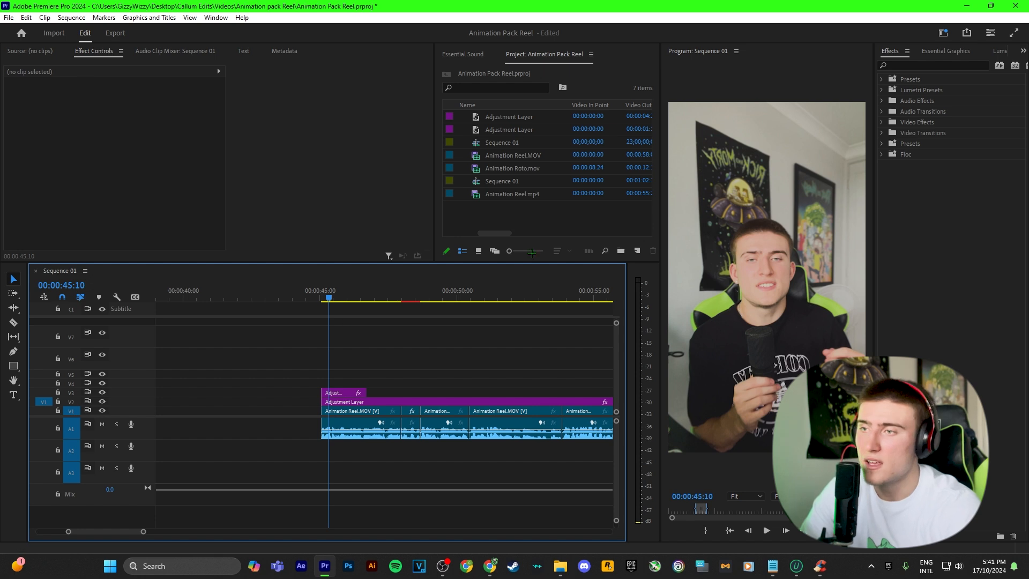
pyautogui.moveTo(496, 114); pyautogui.dragTo(435, 387)
pyautogui.scroll(2, 482, 384)
pyautogui.press('c')
pyautogui.click(452, 392)
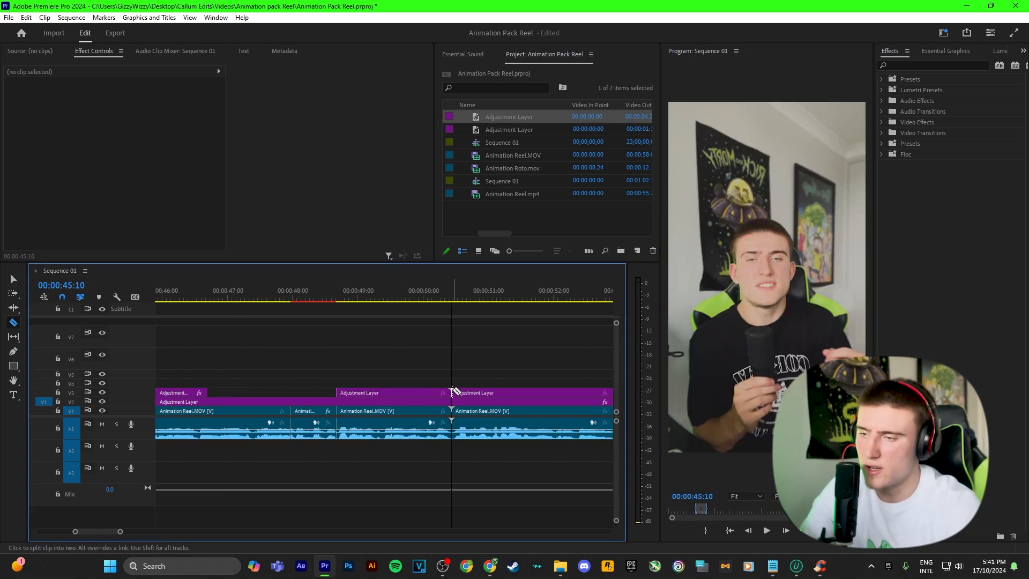
pyautogui.press('v')
pyautogui.click(477, 391)
pyautogui.press('Delete')
# Apply the 100-110 Slow Zoom preset to the V3 adjustment layer.
pyautogui.moveTo(375, 292); pyautogui.dragTo(402, 302)
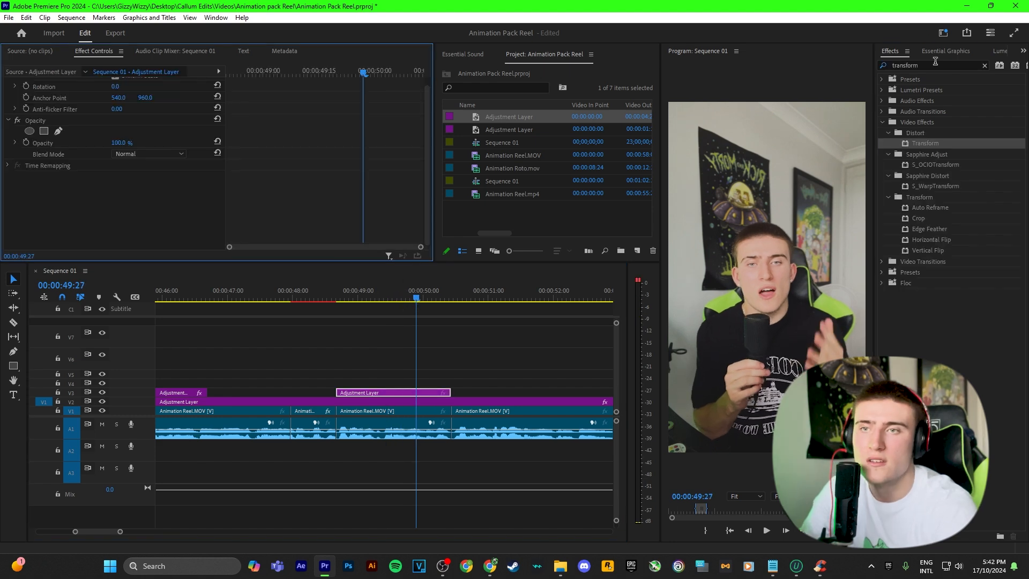
pyautogui.click(935, 63)
pyautogui.write('1001')
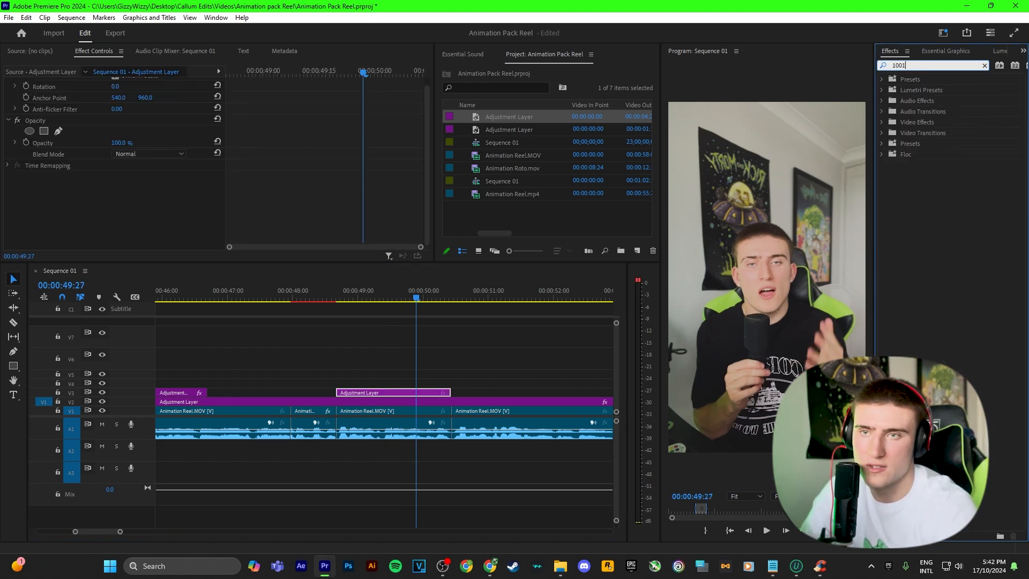
pyautogui.press('BackSpace')
pyautogui.write('-1')
pyautogui.moveTo(961, 121); pyautogui.dragTo(363, 391)
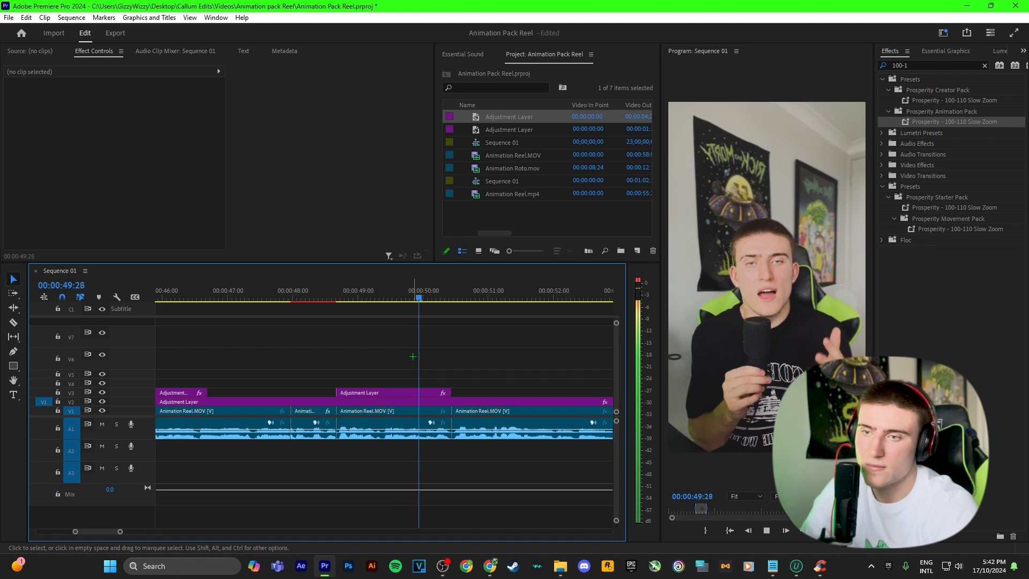
pyautogui.press('space')
# Inspect the layer's zoom, rewind to about 48:23, and play the reel full screen.
pyautogui.click(382, 393)
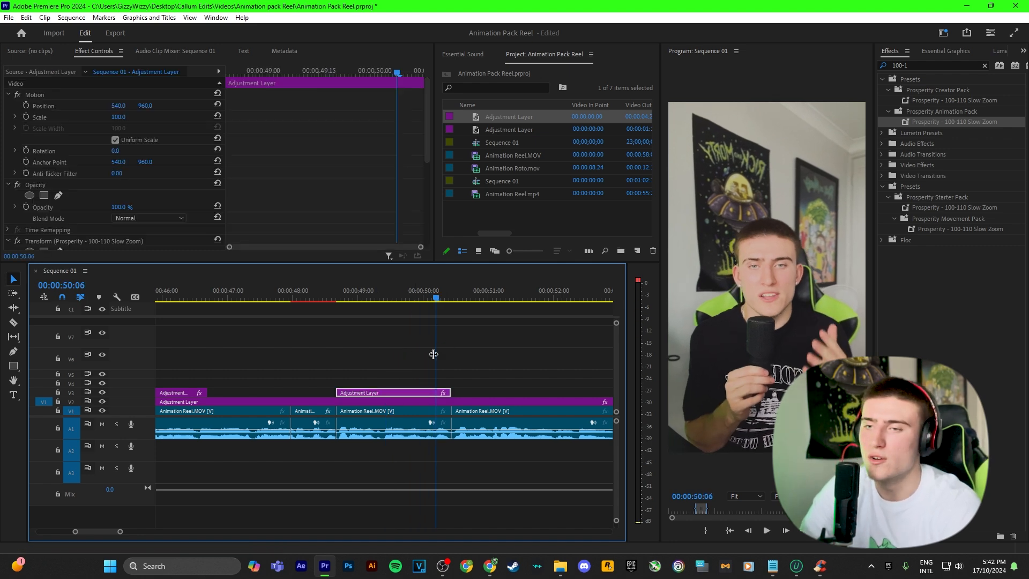
pyautogui.scroll(-3, 386, 359)
pyautogui.scroll(-2, 345, 366)
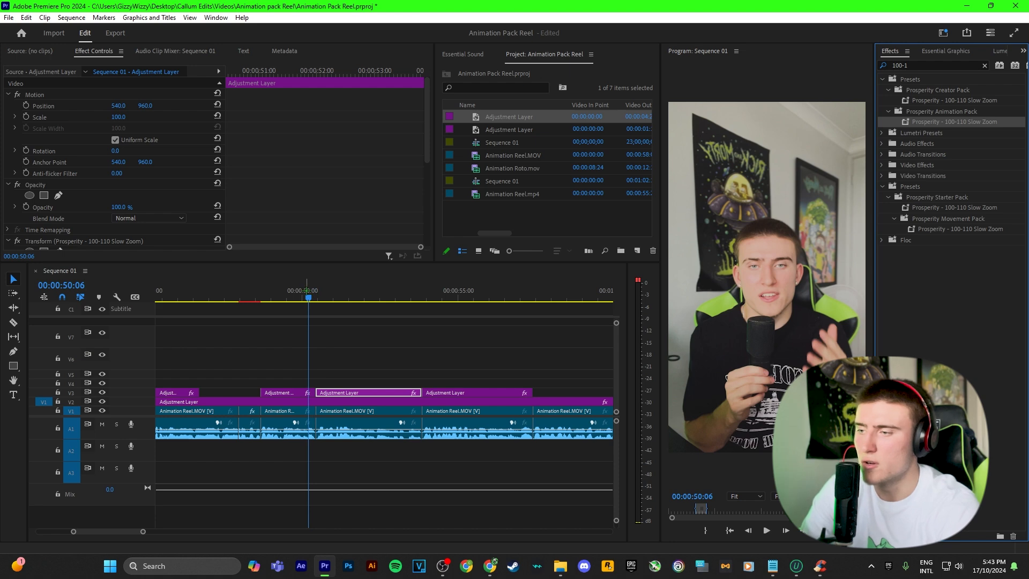
pyautogui.click(409, 375)
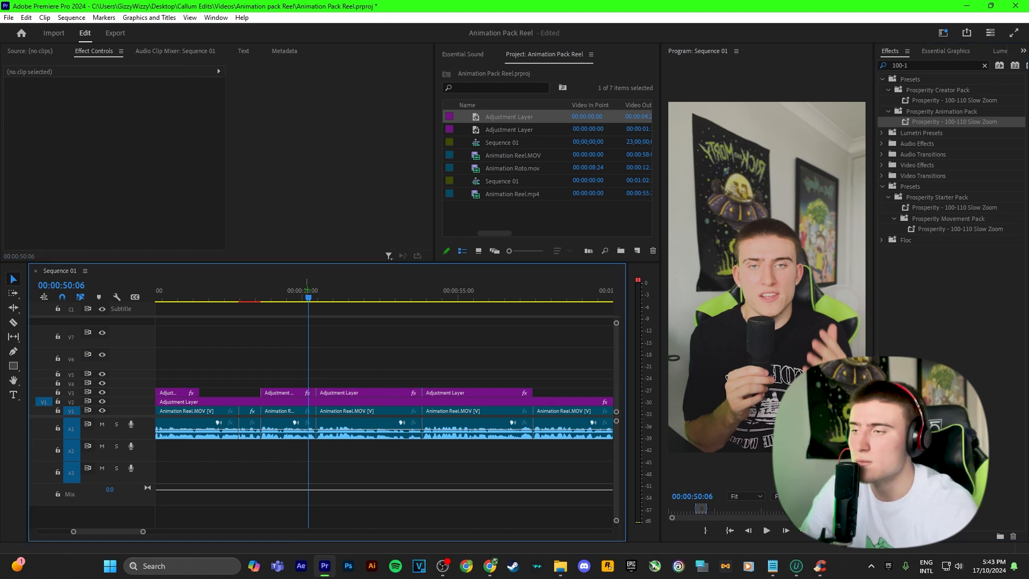
pyautogui.click(264, 292)
pyautogui.moveTo(265, 291); pyautogui.dragTo(259, 290)
pyautogui.press('space')
pyautogui.hotkey('ctrl', '`')
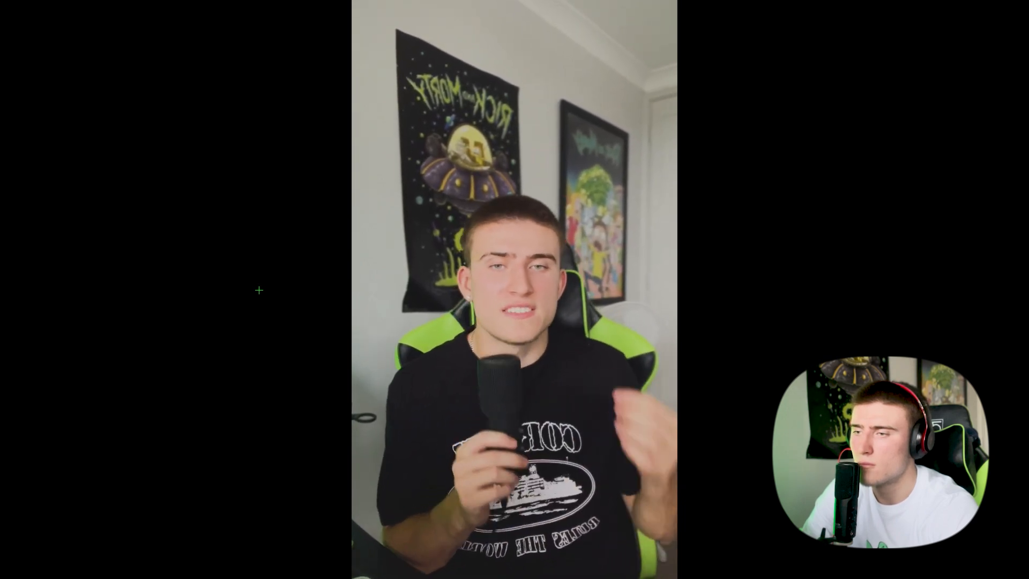
# Exit full-screen playback with Escape to get back to the editor.
pyautogui.press('Escape')
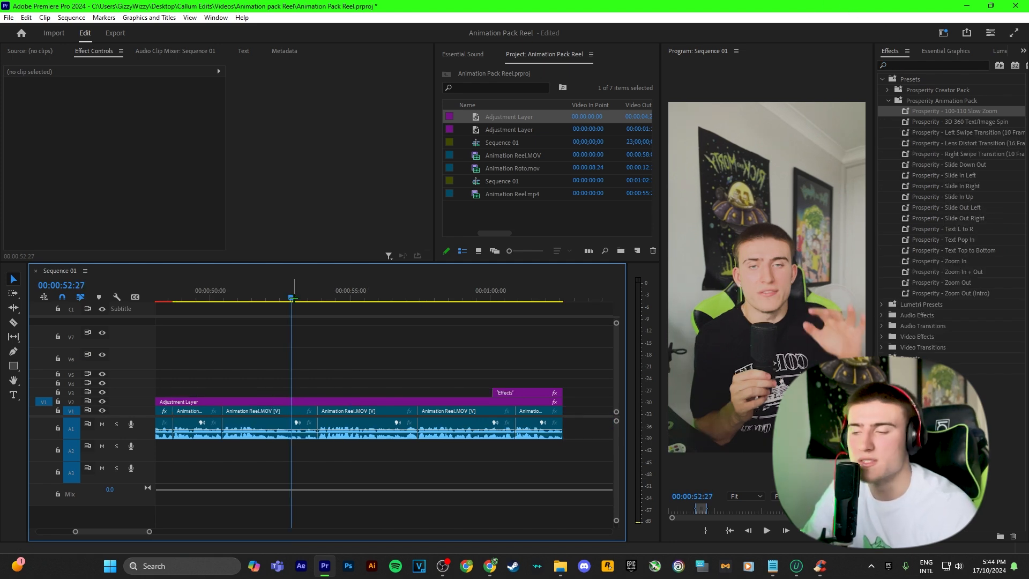
# Drop an Adjustment Layer onto V3 at 52:12, zoom in, and play to 53:11.
pyautogui.press('space')
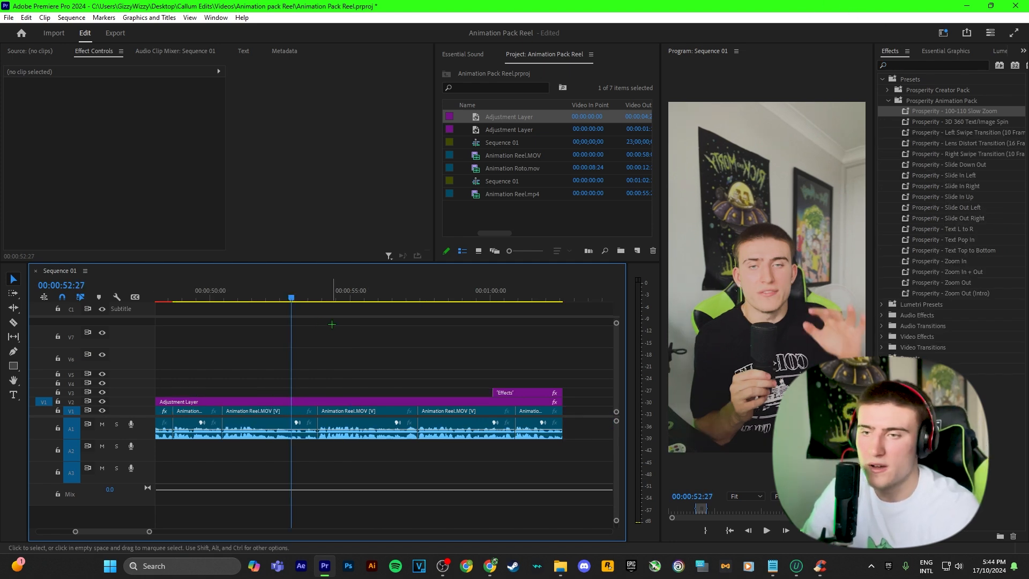
pyautogui.click(276, 298)
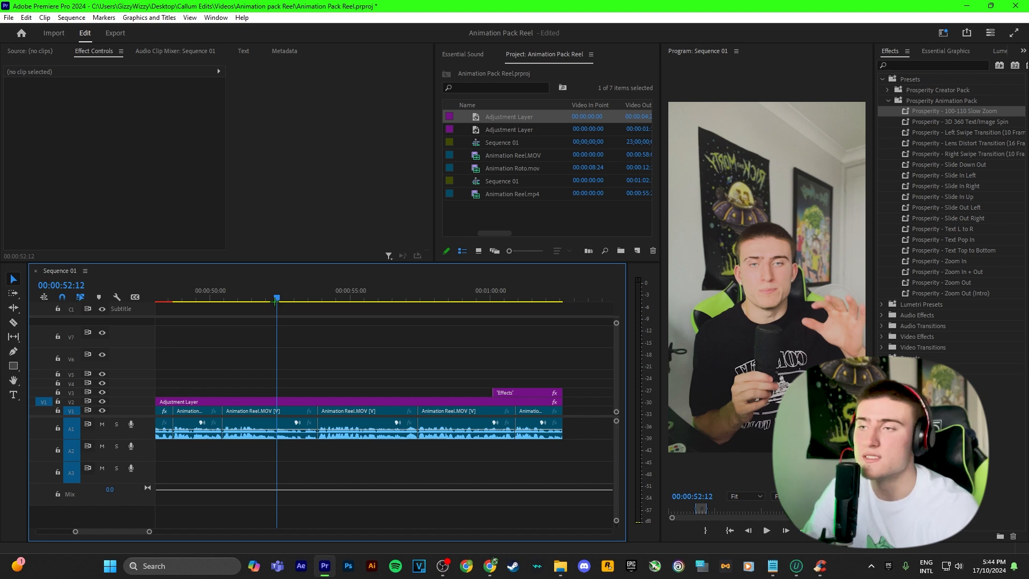
pyautogui.moveTo(503, 129); pyautogui.dragTo(303, 392)
pyautogui.press('=')
pyautogui.press('space')
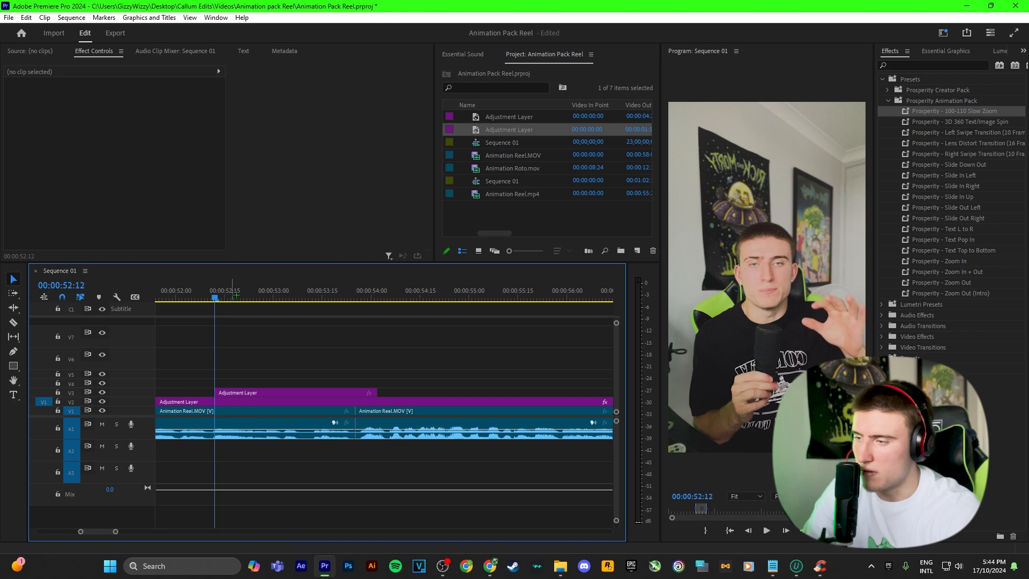
pyautogui.press('space')
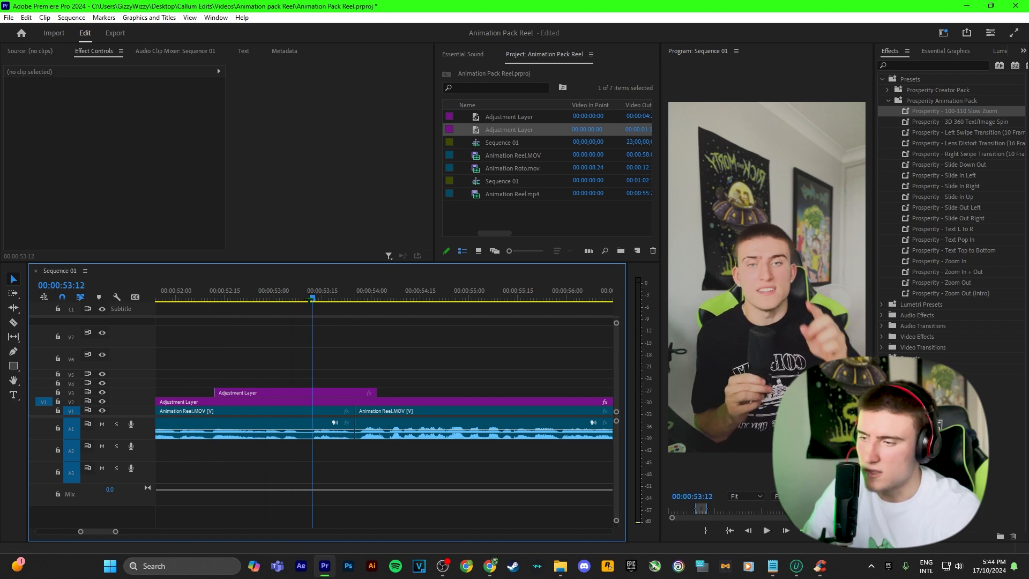
# Move the V3 adjustment layer to the playhead, razor it at the clip cut, and delete the right piece.
pyautogui.moveTo(271, 395); pyautogui.dragTo(313, 395)
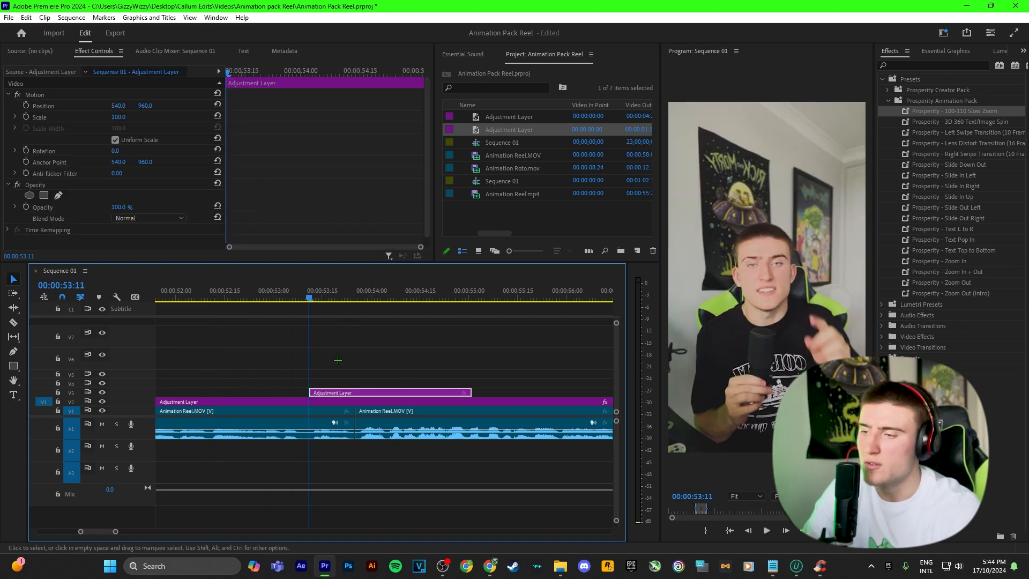
pyautogui.press('c')
pyautogui.click(355, 393)
pyautogui.press('v')
pyautogui.click(407, 393)
pyautogui.press('Delete')
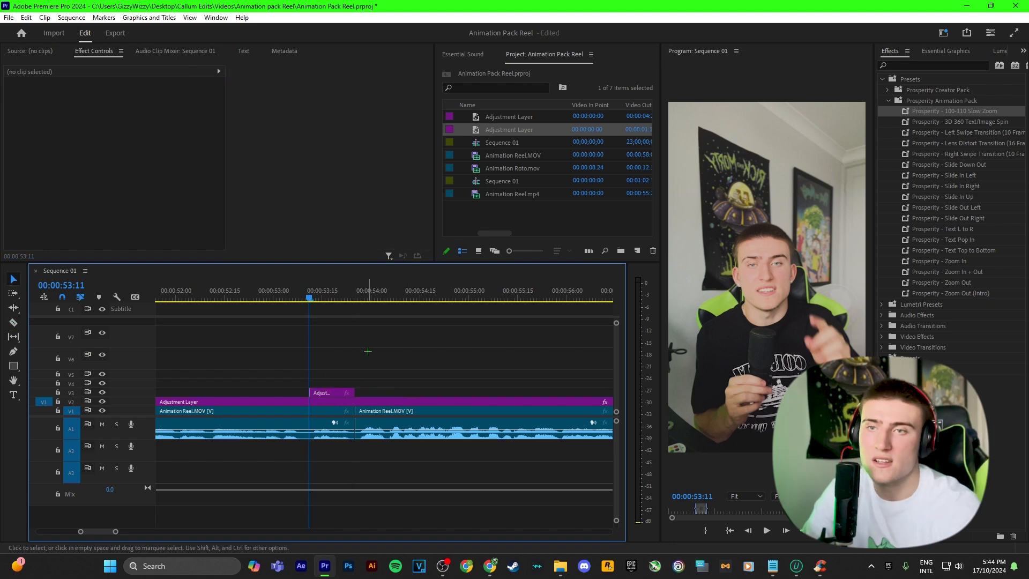
# Apply Prosperity - Zoom In to the adjustment layer and play back the zoom from 53:01.
pyautogui.click(898, 64)
pyautogui.write('zoom in')
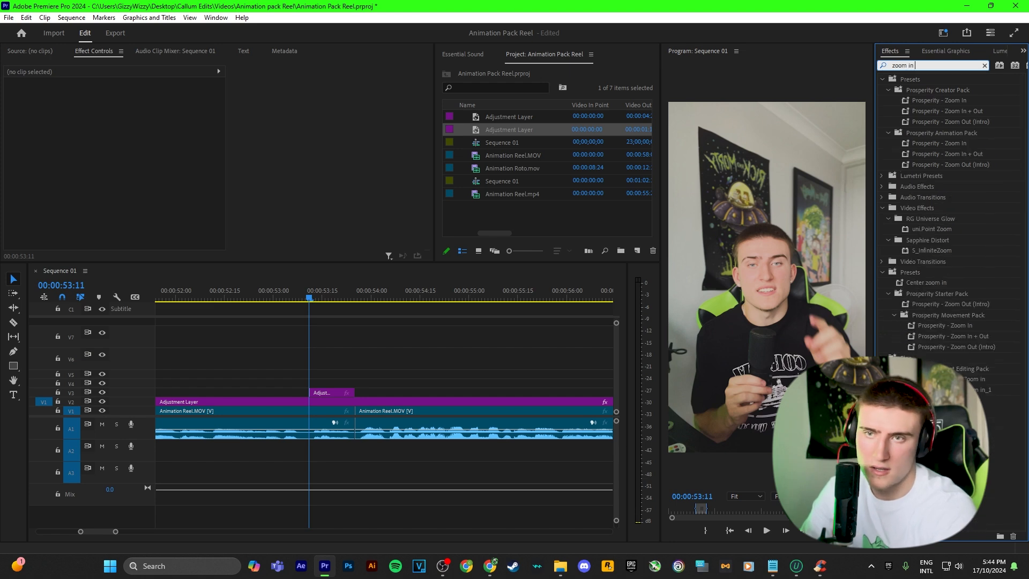
pyautogui.moveTo(939, 100); pyautogui.dragTo(331, 393)
pyautogui.click(276, 296)
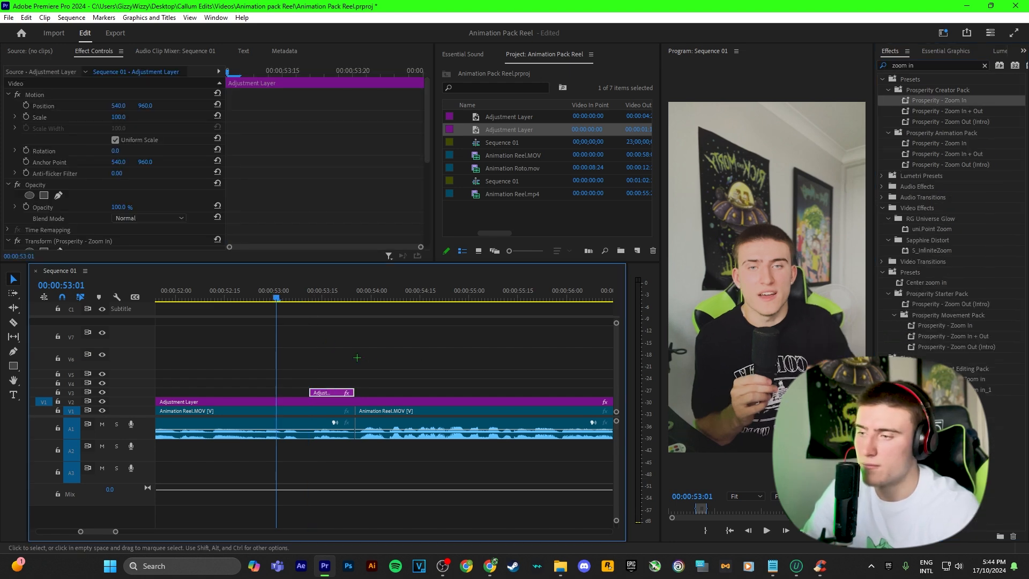
pyautogui.click(294, 310)
pyautogui.press('space')
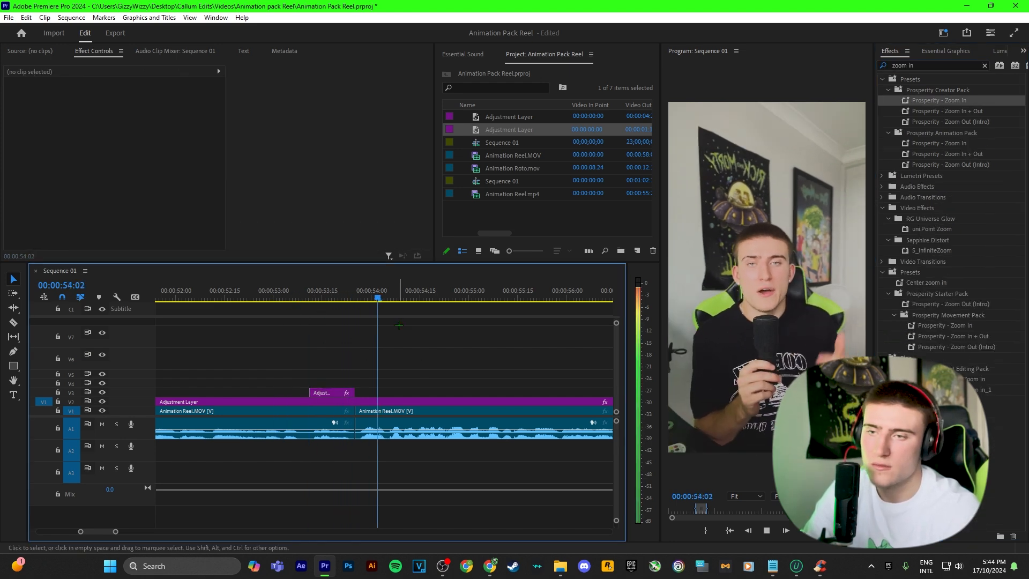
pyautogui.moveTo(386, 290); pyautogui.dragTo(296, 297)
# Shift the zoom-in adjustment layer earlier and trim its end back to the clip cut.
pyautogui.click(320, 392)
pyautogui.moveTo(319, 392); pyautogui.dragTo(355, 392)
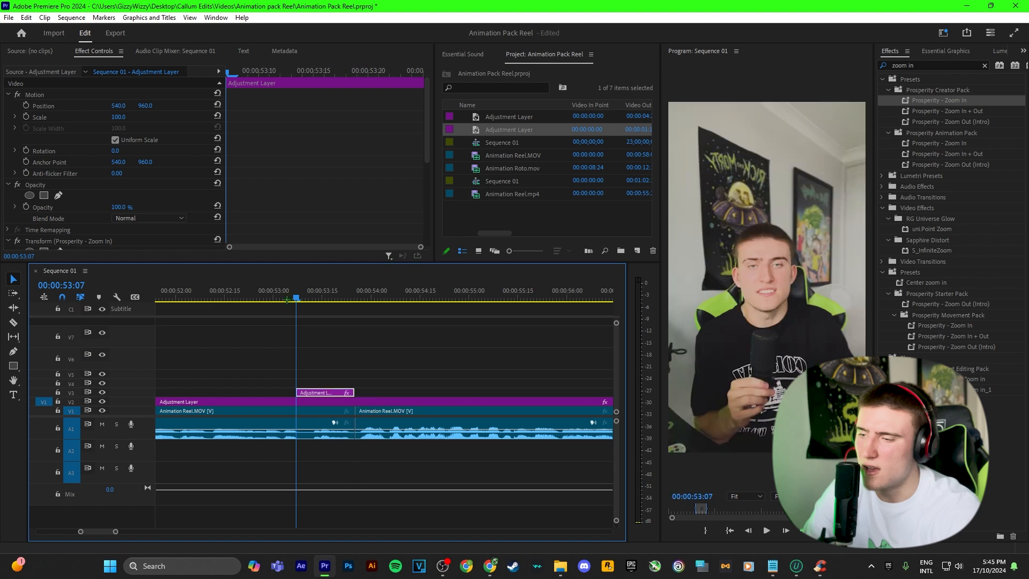
pyautogui.moveTo(297, 294); pyautogui.dragTo(227, 294)
pyautogui.click(331, 349)
# Play and scrub through the zoom between 52:13 and 54:10 to check it.
pyautogui.press('space')
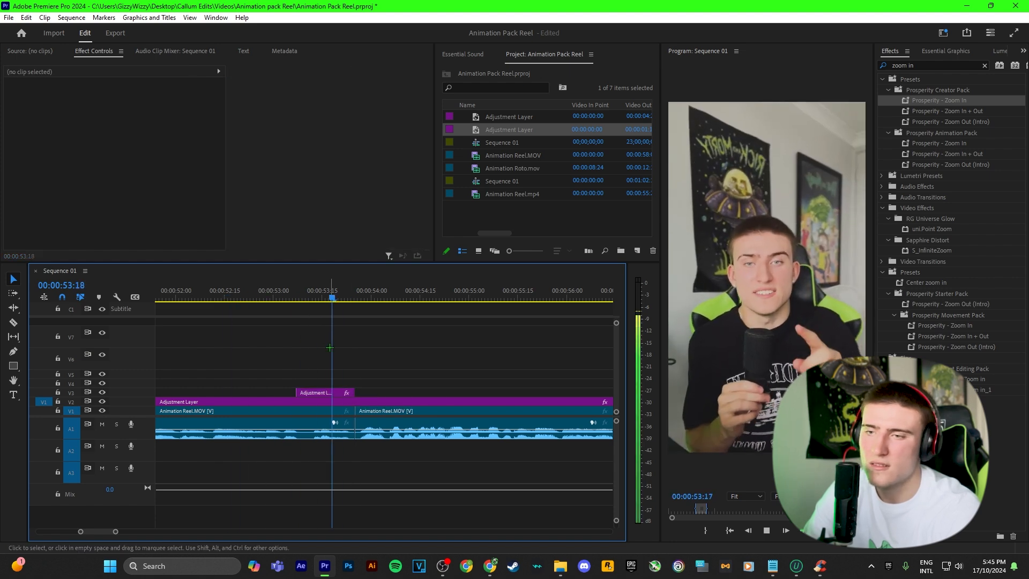
pyautogui.press('space')
pyautogui.moveTo(359, 286); pyautogui.dragTo(264, 280)
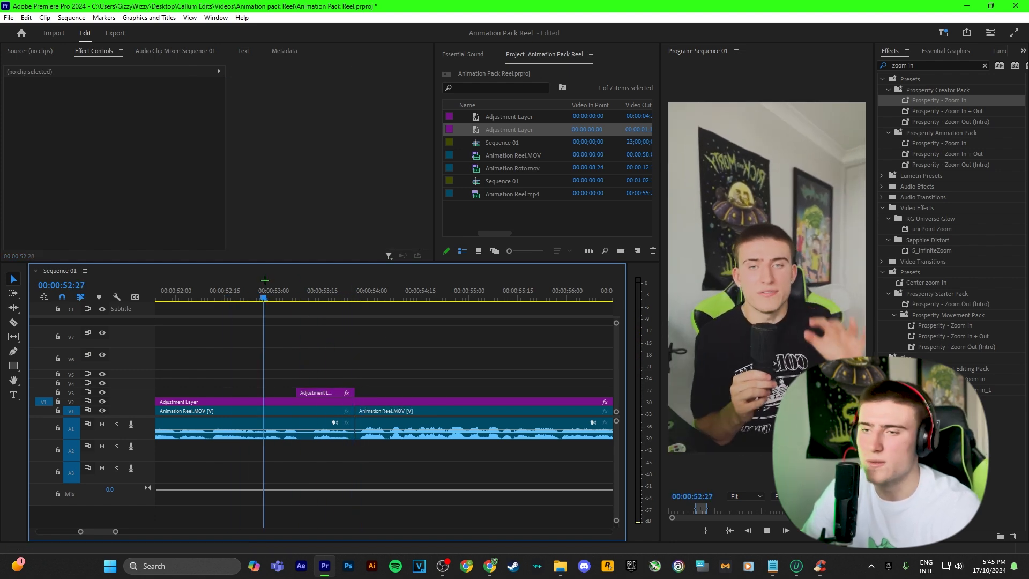
pyautogui.press('space')
pyautogui.press('space')
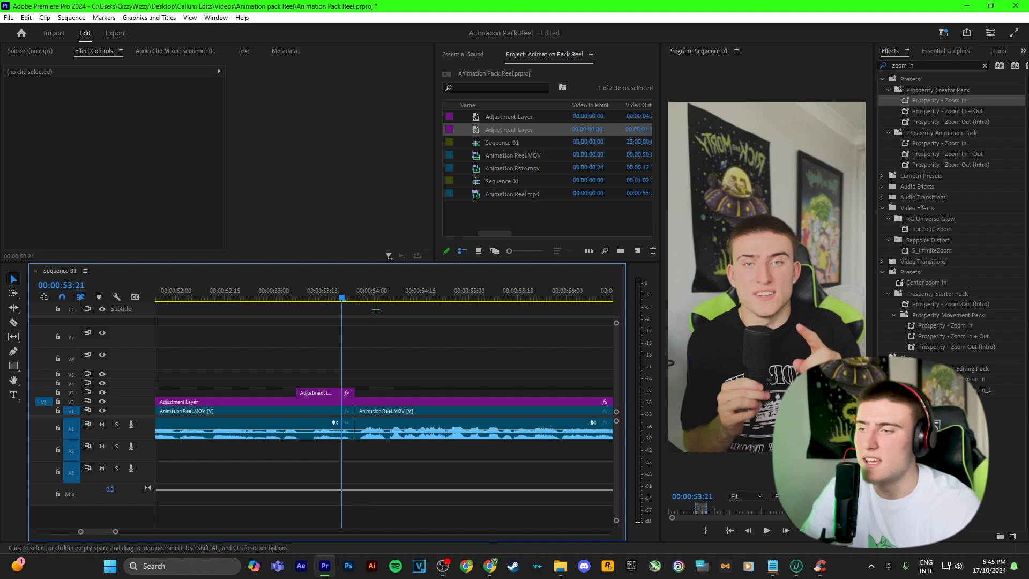
pyautogui.moveTo(342, 296); pyautogui.dragTo(219, 298)
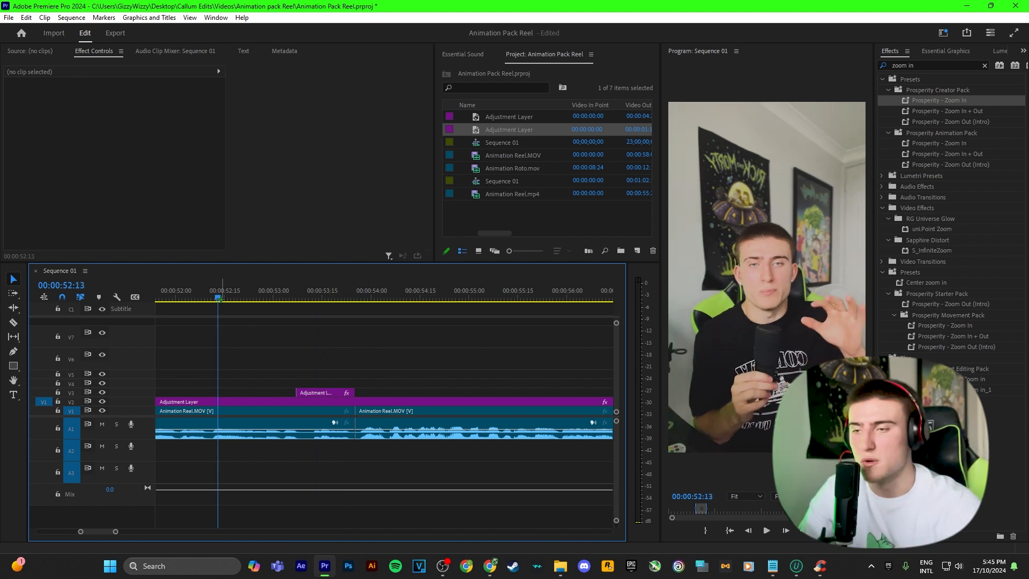
pyautogui.press('-')
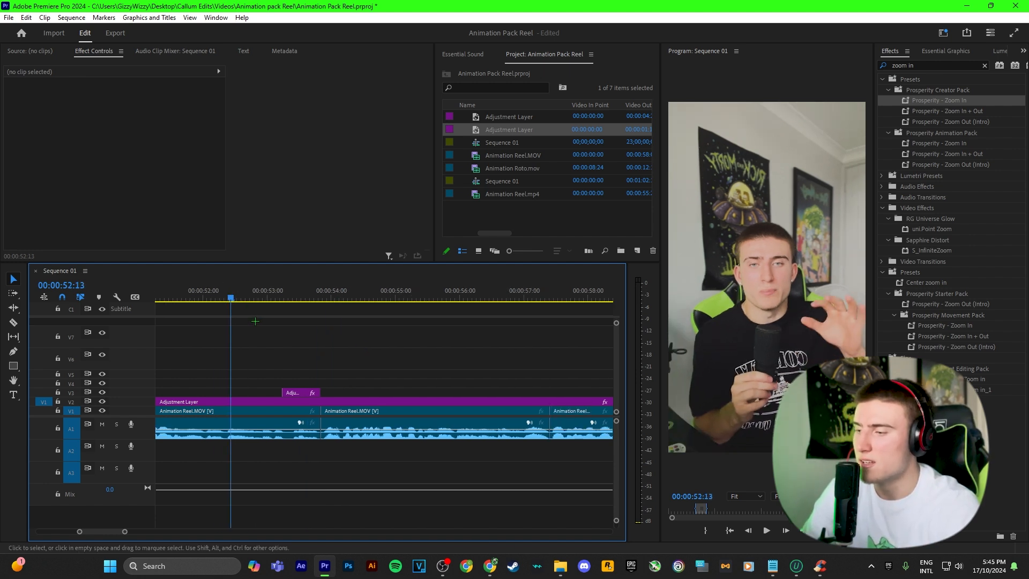
pyautogui.click(351, 297)
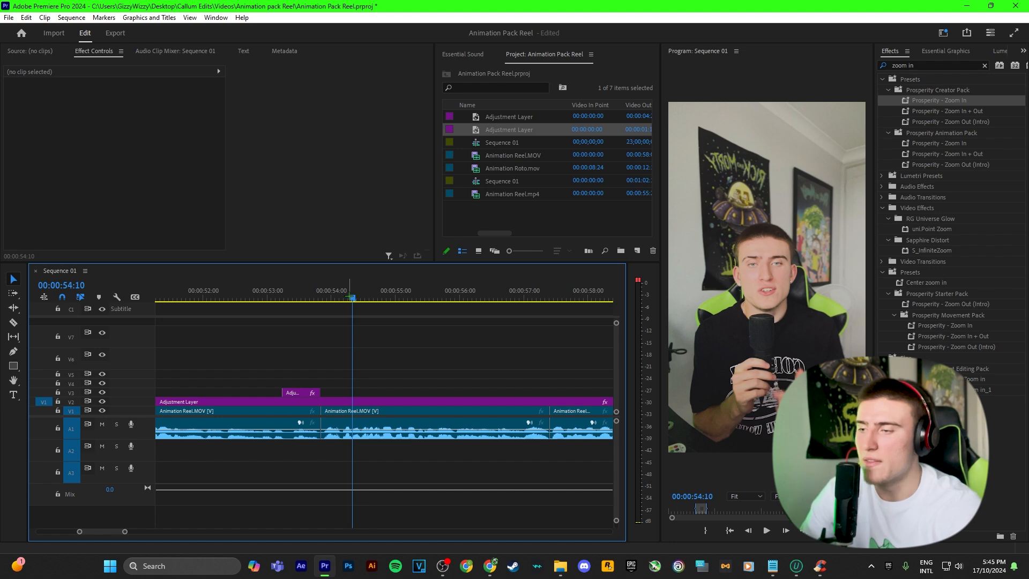
pyautogui.moveTo(352, 297)
pyautogui.mouseDown()
pyautogui.moveTo(271, 293)
pyautogui.moveTo(335, 290)
pyautogui.mouseUp()
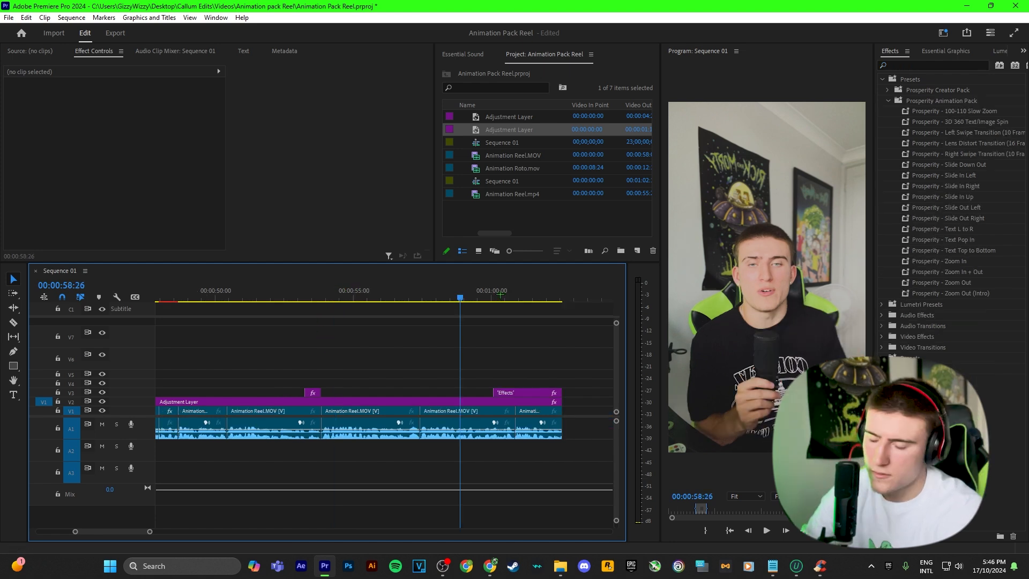
# Add a 'Preset pack' text caption and lower its Y position in frame.
pyautogui.press('t')
pyautogui.click(771, 306)
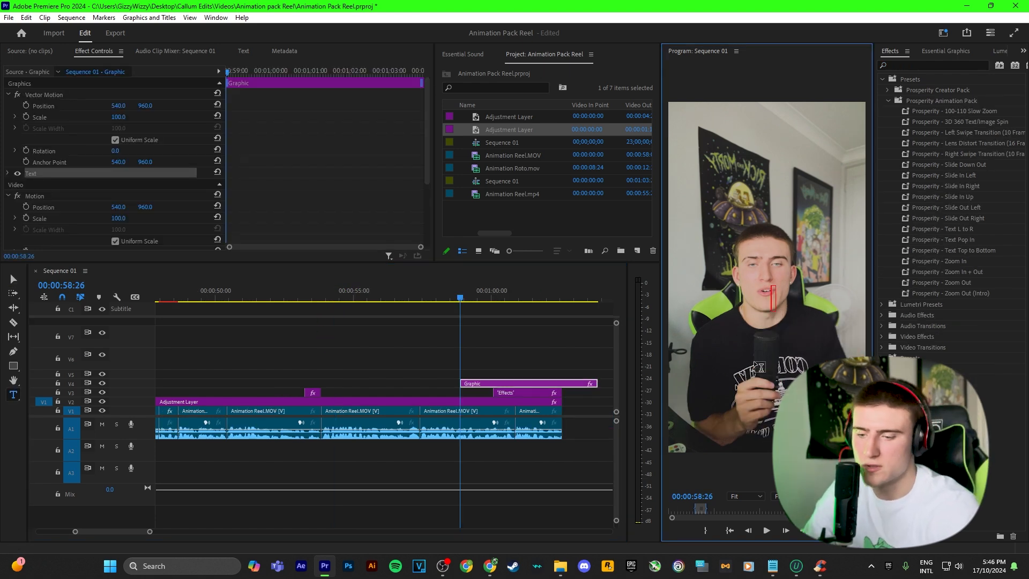
pyautogui.write('Preset pack')
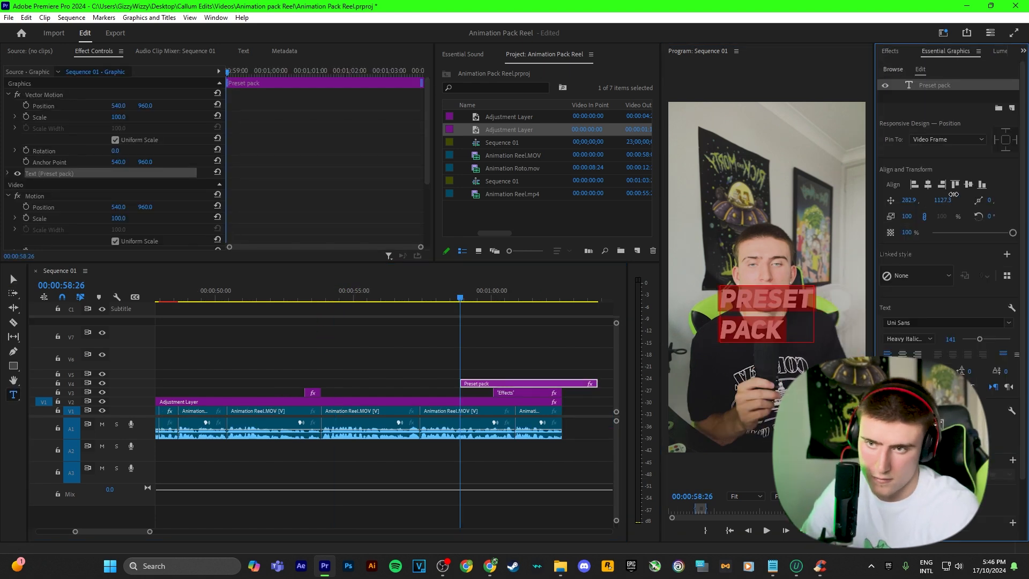
pyautogui.moveTo(954, 194); pyautogui.dragTo(1025, 179)
# Apply Prosperity - Text Glow Effect to the caption and razor the clip to shorten it.
pyautogui.write('glow')
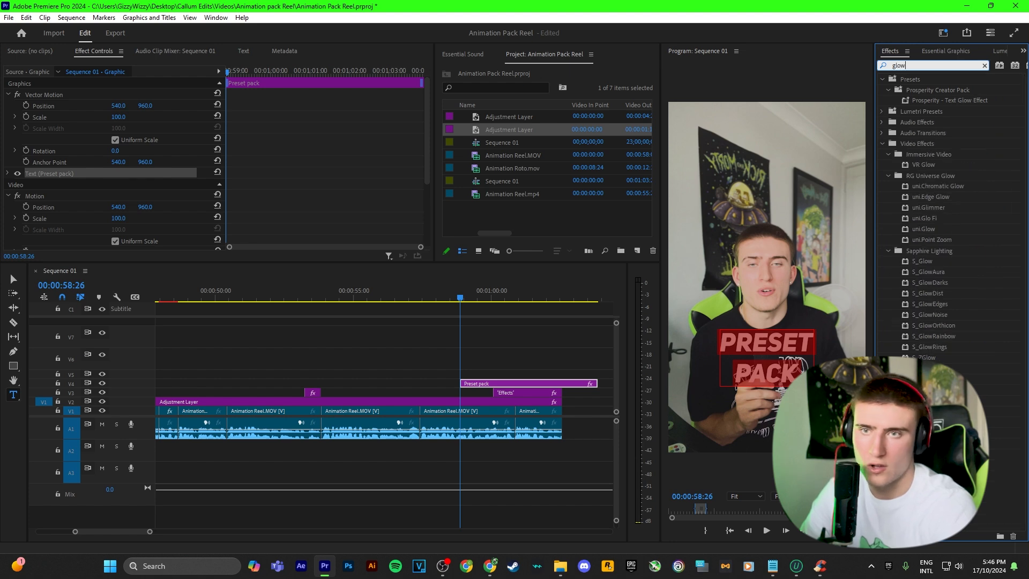
pyautogui.moveTo(957, 101); pyautogui.dragTo(530, 383)
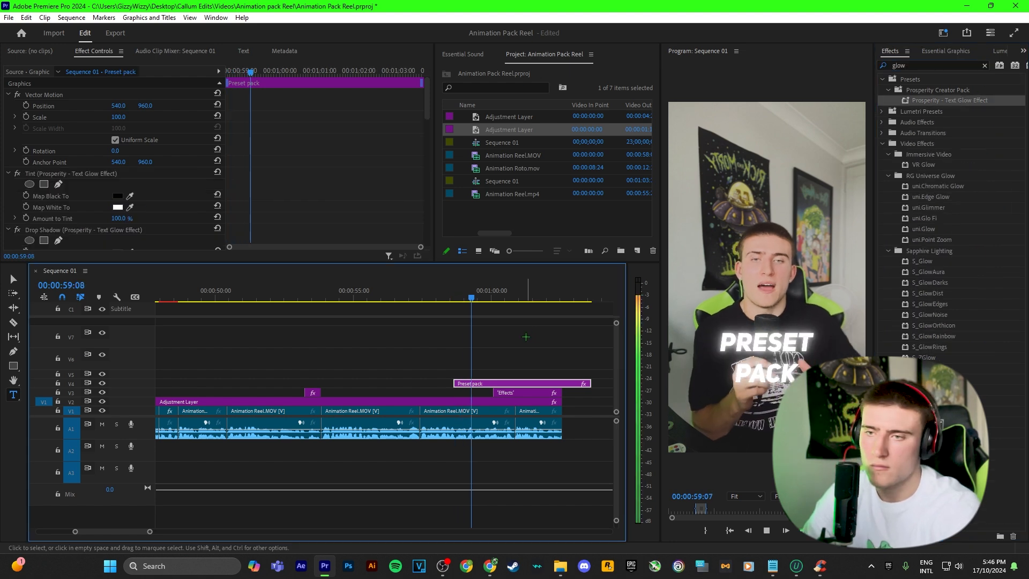
pyautogui.press('space')
pyautogui.click(526, 336)
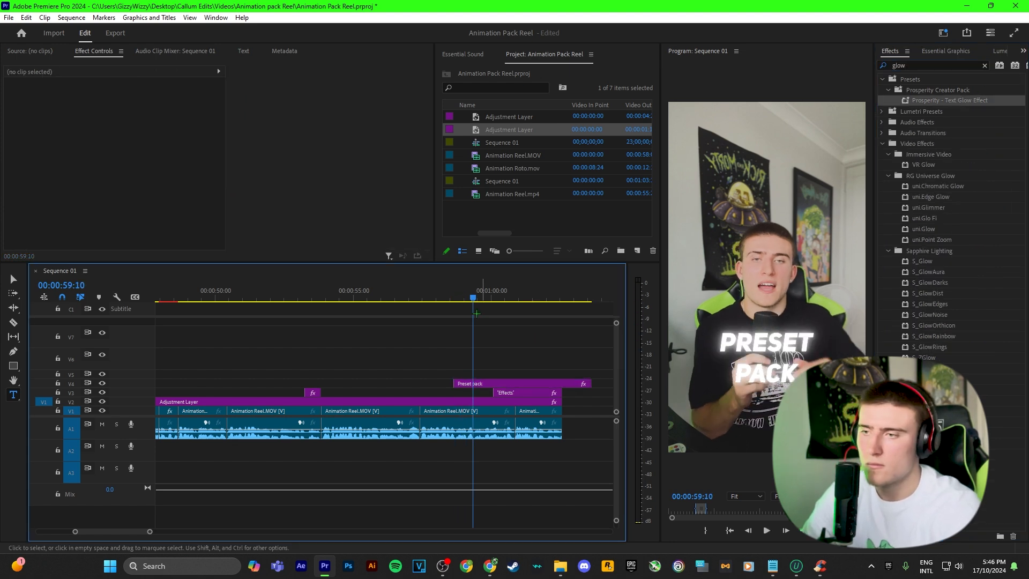
pyautogui.press('c')
pyautogui.click(494, 383)
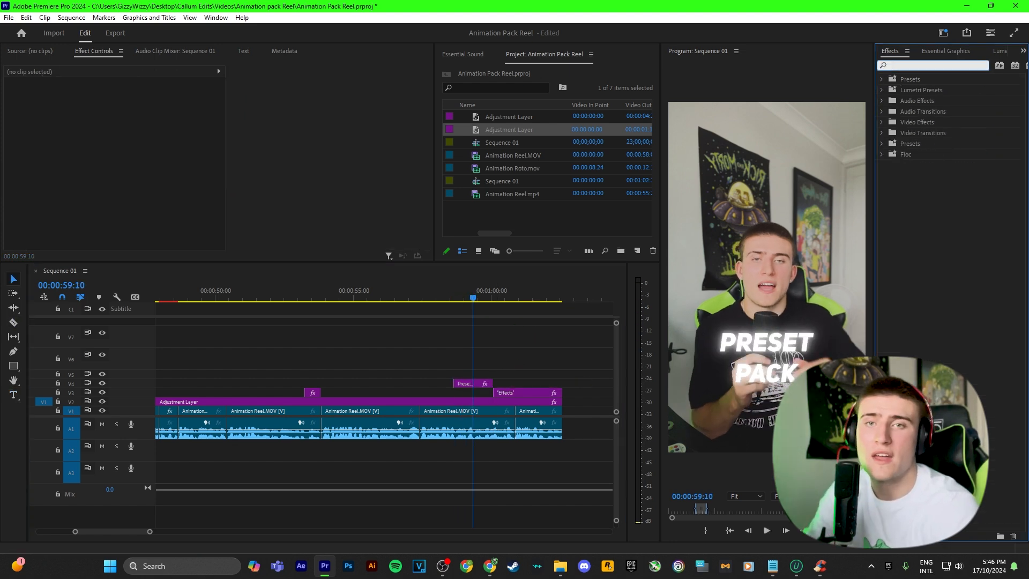
# Apply Prosperity - Slide In Left to the Preset pack caption and play it from 58:15.
pyautogui.write('slide in lef')
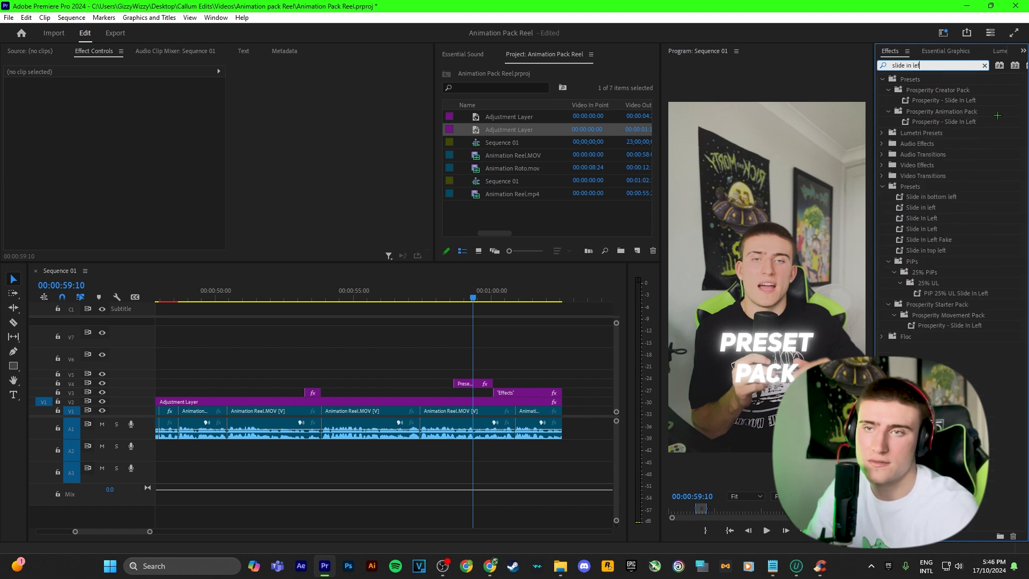
pyautogui.moveTo(963, 102); pyautogui.dragTo(484, 384)
pyautogui.moveTo(471, 292); pyautogui.dragTo(450, 292)
pyautogui.click(514, 319)
pyautogui.press('space')
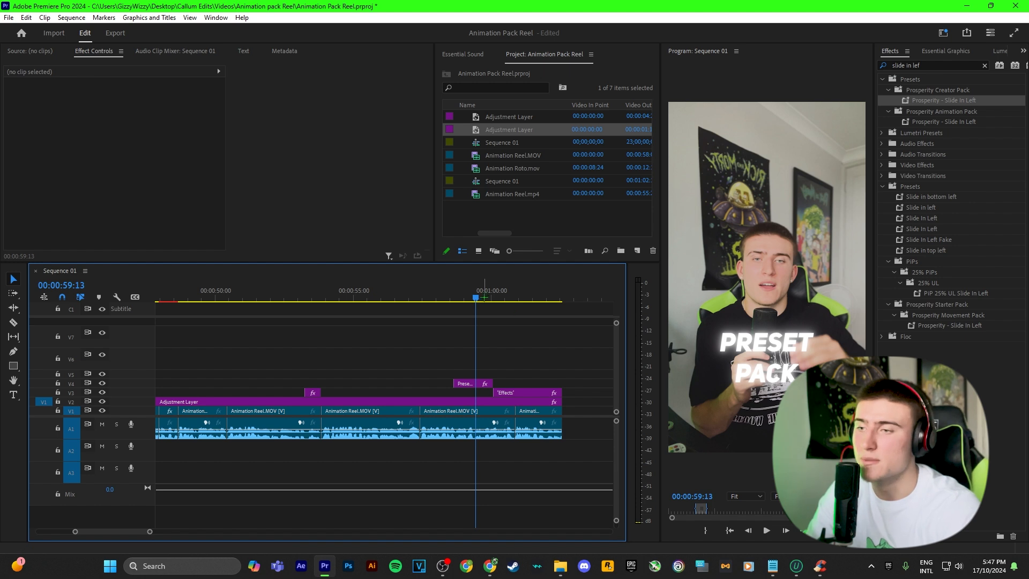
pyautogui.press('space')
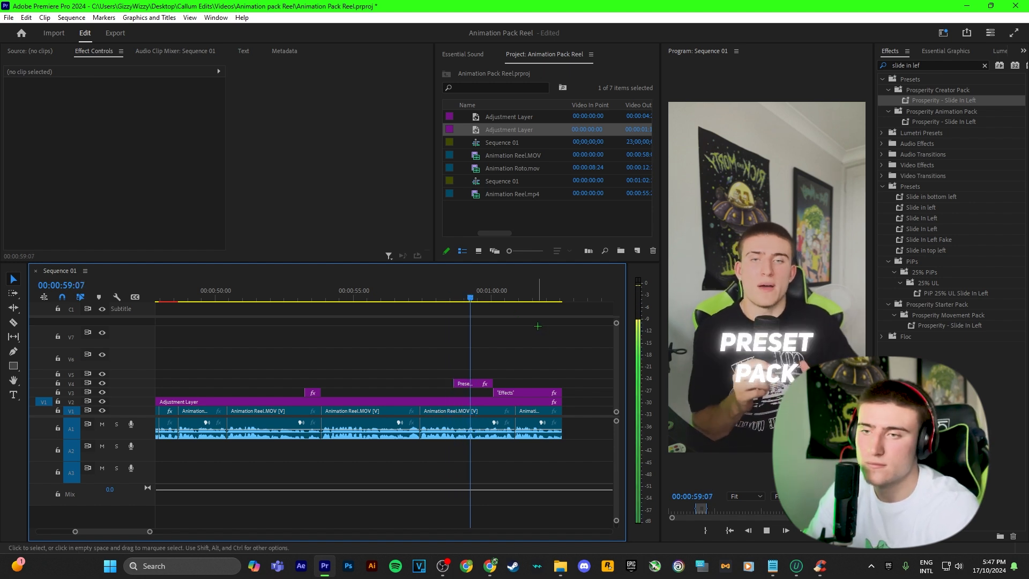
# Shift the slide-in Position keyframe later, then start the clip earlier and lengthen it.
pyautogui.click(472, 383)
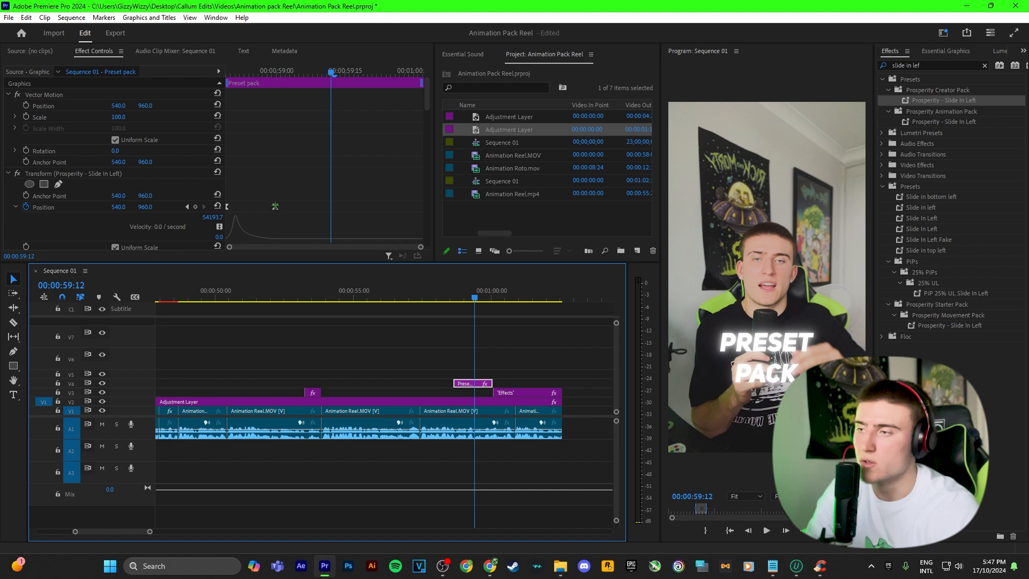
pyautogui.moveTo(275, 206); pyautogui.dragTo(381, 206)
pyautogui.moveTo(480, 294); pyautogui.dragTo(453, 293)
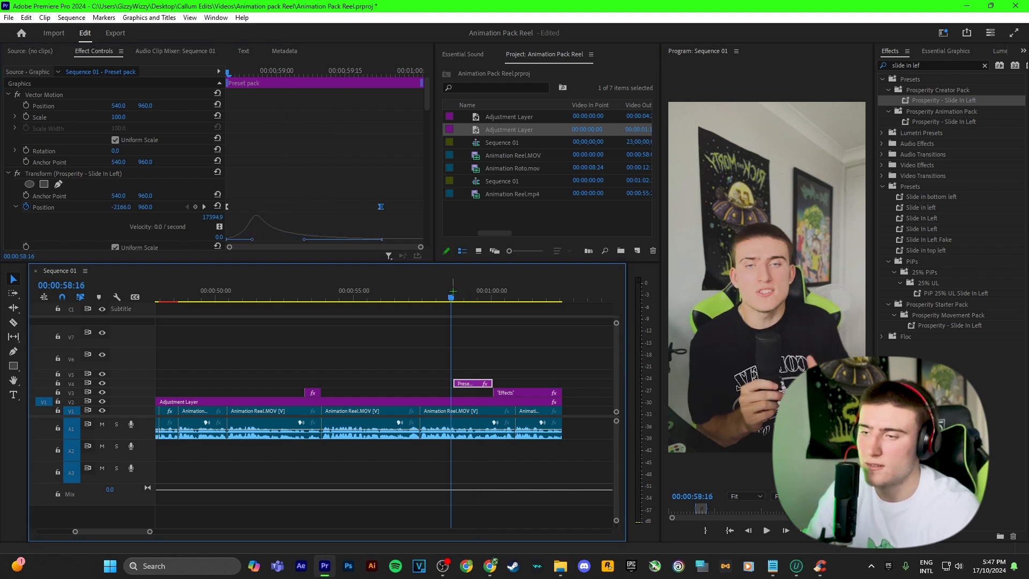
pyautogui.press('space')
pyautogui.press('space')
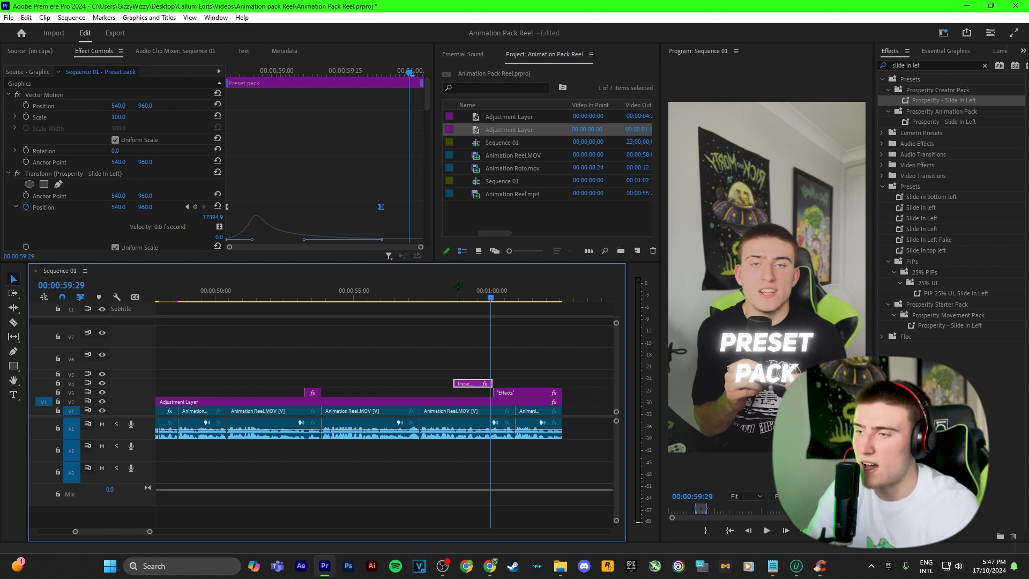
pyautogui.press('Up')
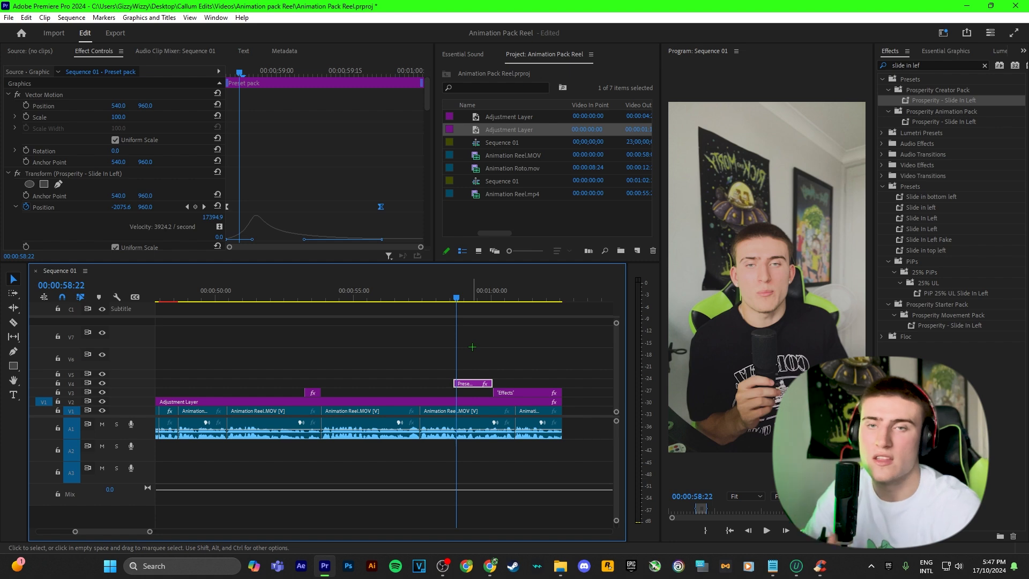
pyautogui.click(381, 207)
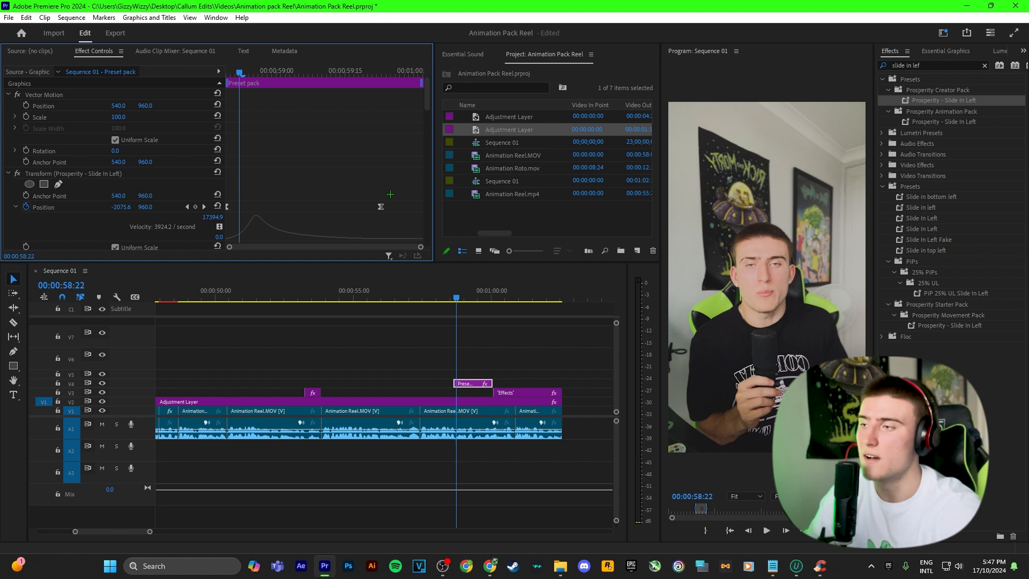
pyautogui.moveTo(471, 383); pyautogui.dragTo(492, 382)
pyautogui.click(483, 357)
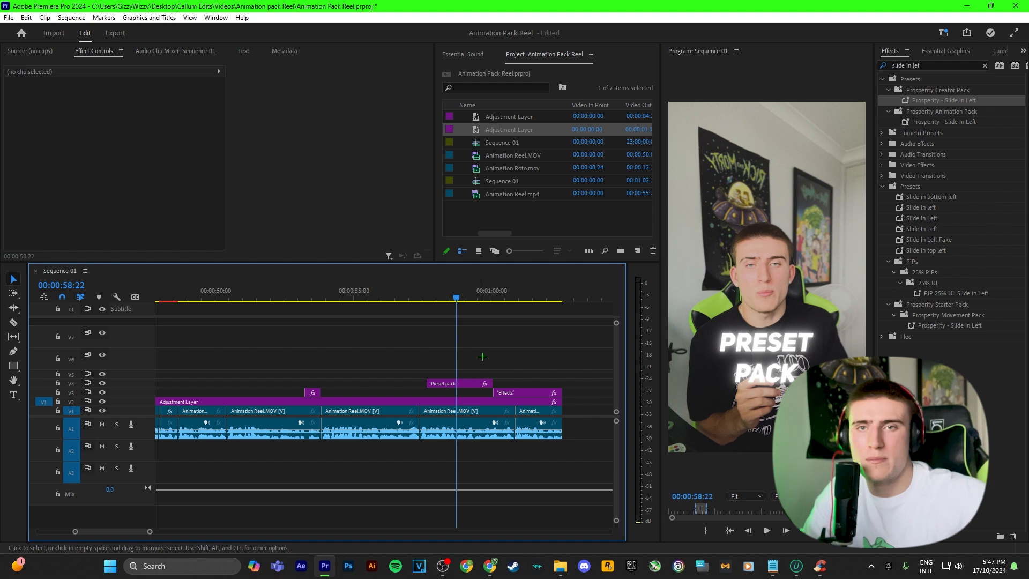
# Nudge the PRESET PACK Position keyframe slightly later and preview the slide-in from 00:00:57:04.
pyautogui.click(410, 294)
pyautogui.press('space')
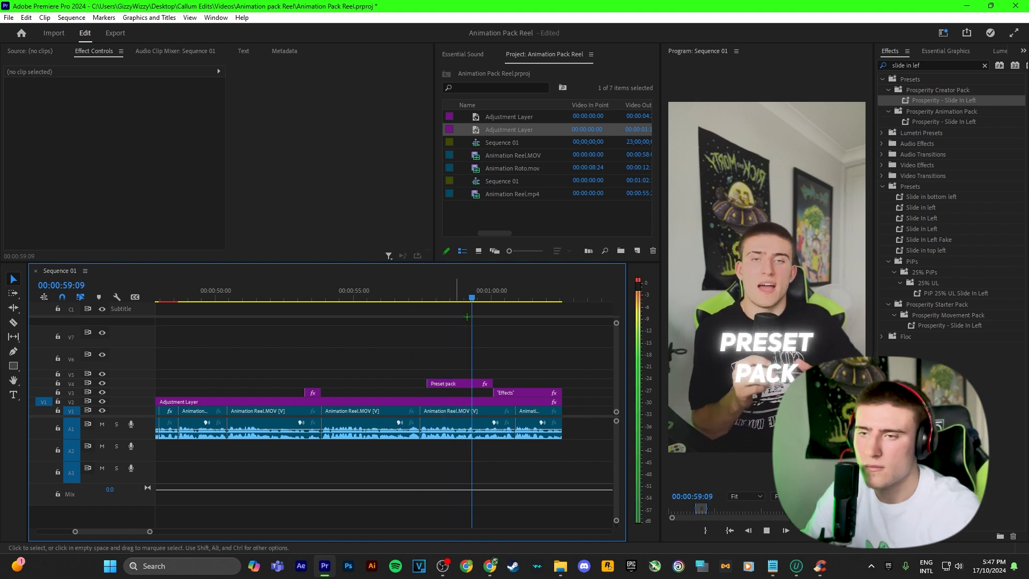
pyautogui.press('space')
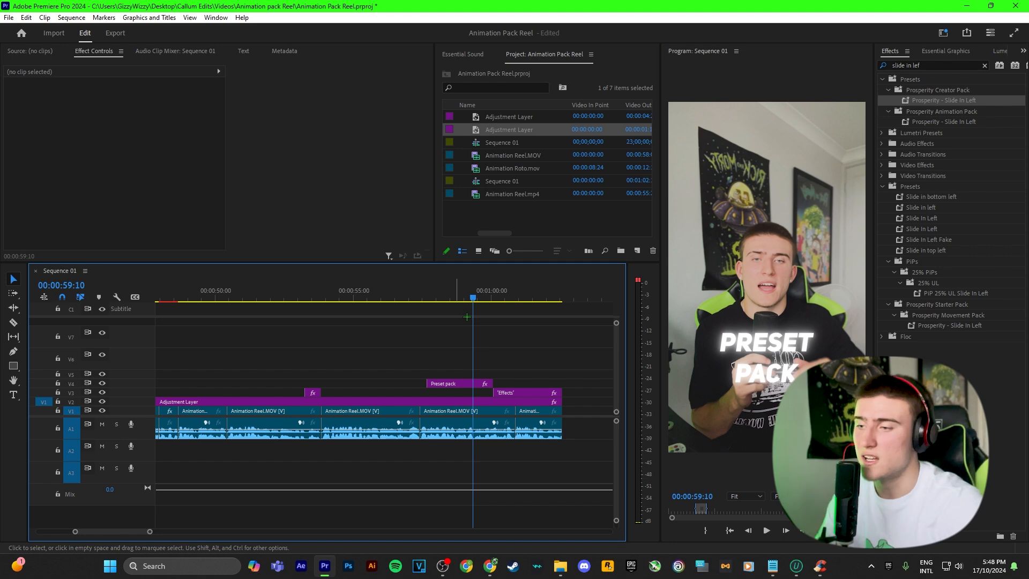
pyautogui.click(455, 383)
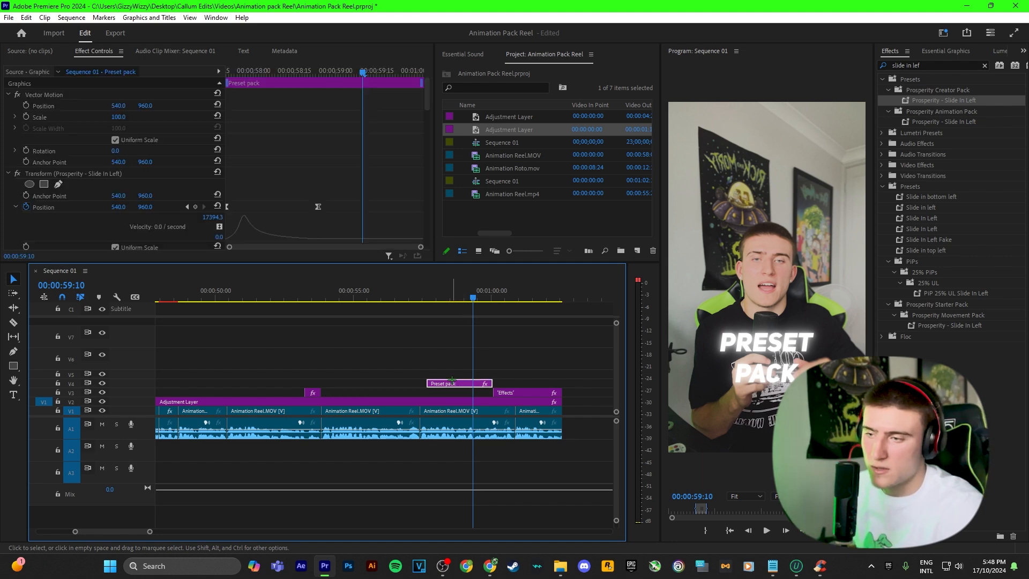
pyautogui.moveTo(295, 206); pyautogui.dragTo(315, 211)
pyautogui.click(493, 313)
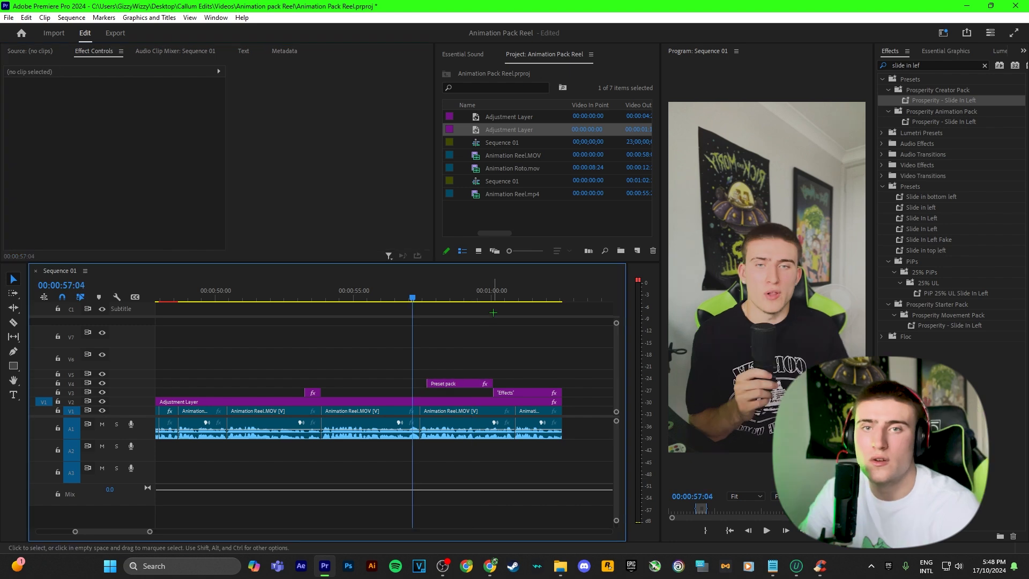
pyautogui.press('space')
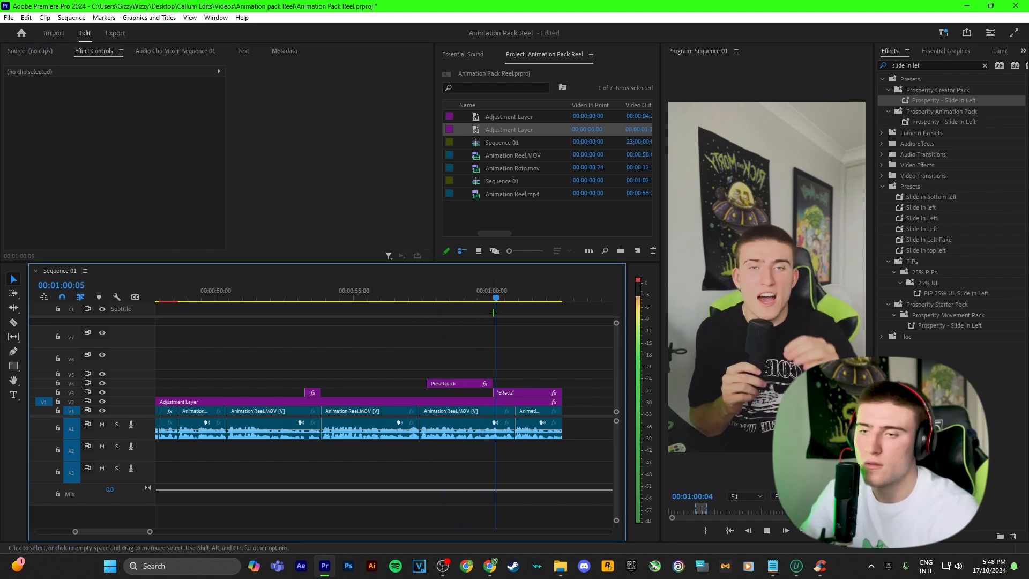
pyautogui.press('space')
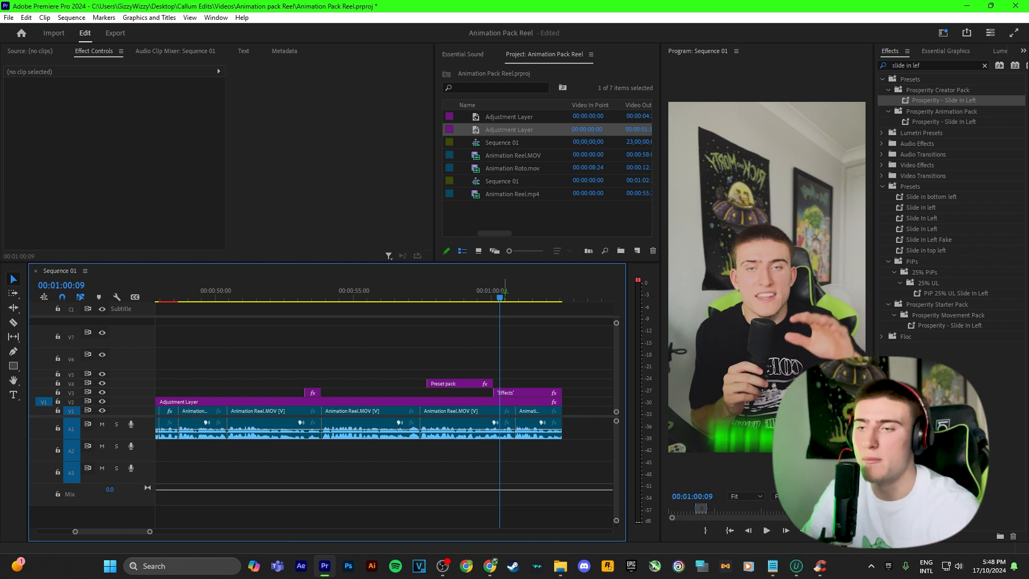
# Apply Prosperity - Slide Down Out to the Preset pack clip and preview its exit.
pyautogui.click(930, 65)
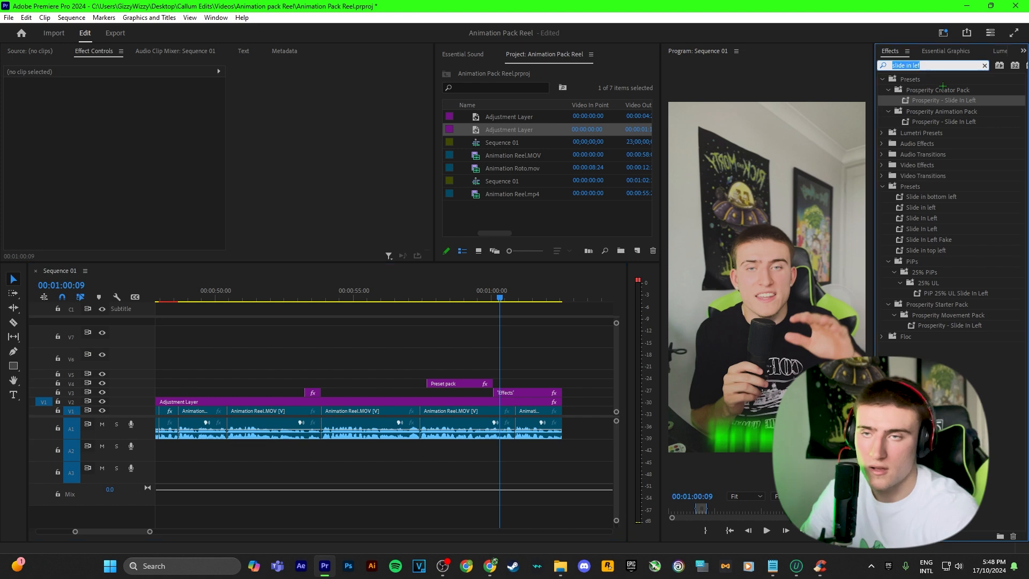
pyautogui.write('slide dow')
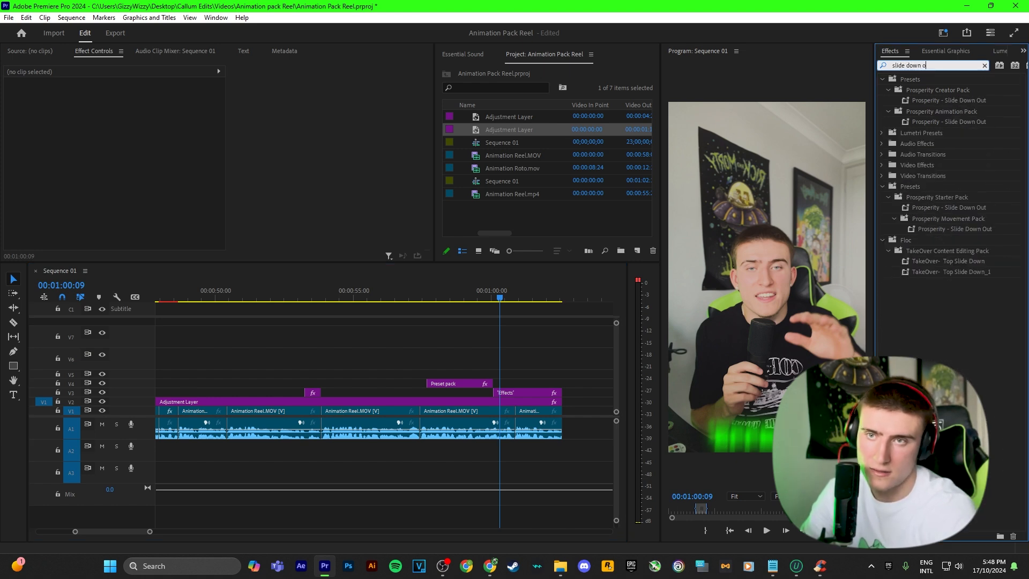
pyautogui.moveTo(948, 101); pyautogui.dragTo(476, 385)
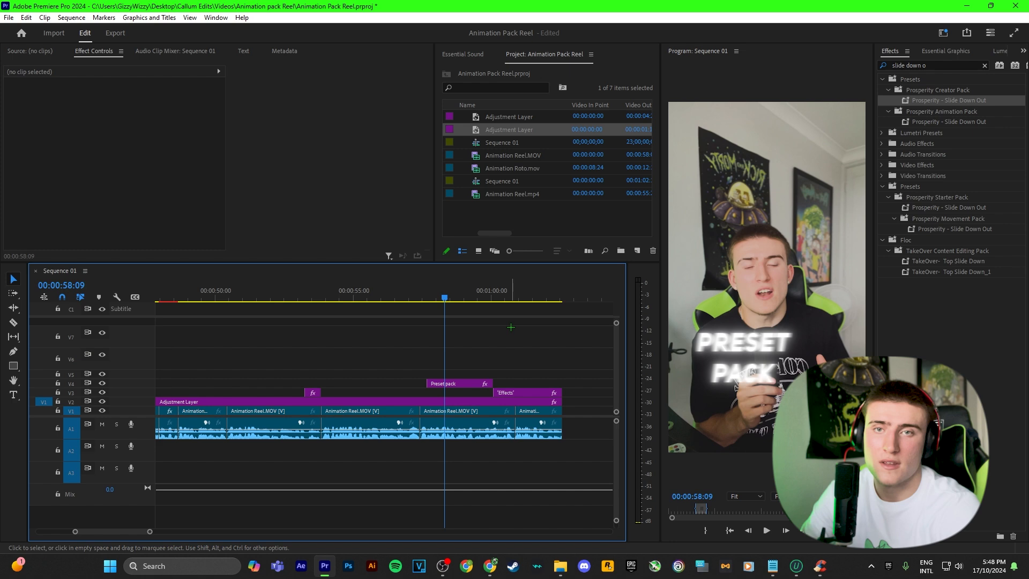
pyautogui.press('space')
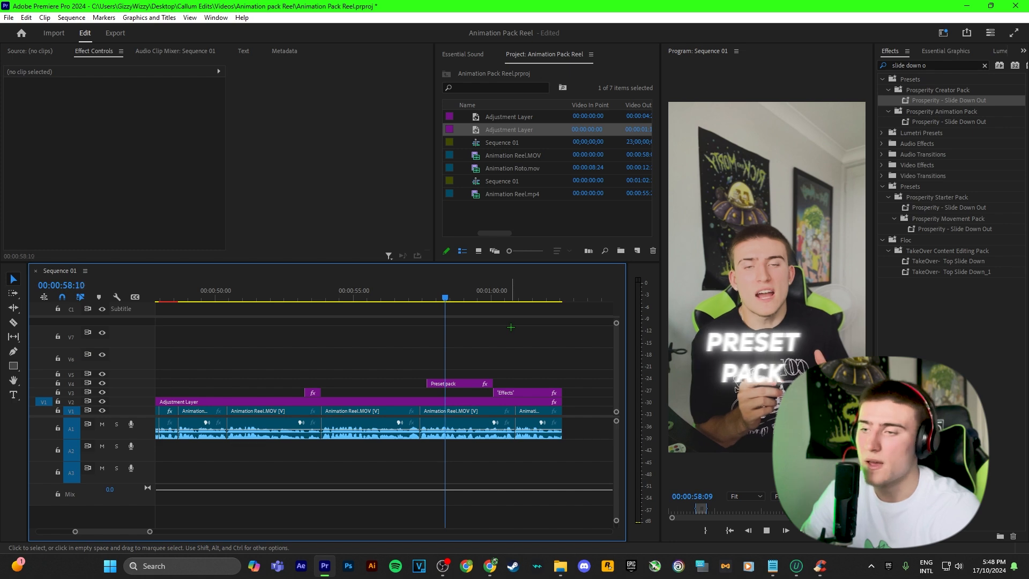
pyautogui.press('space')
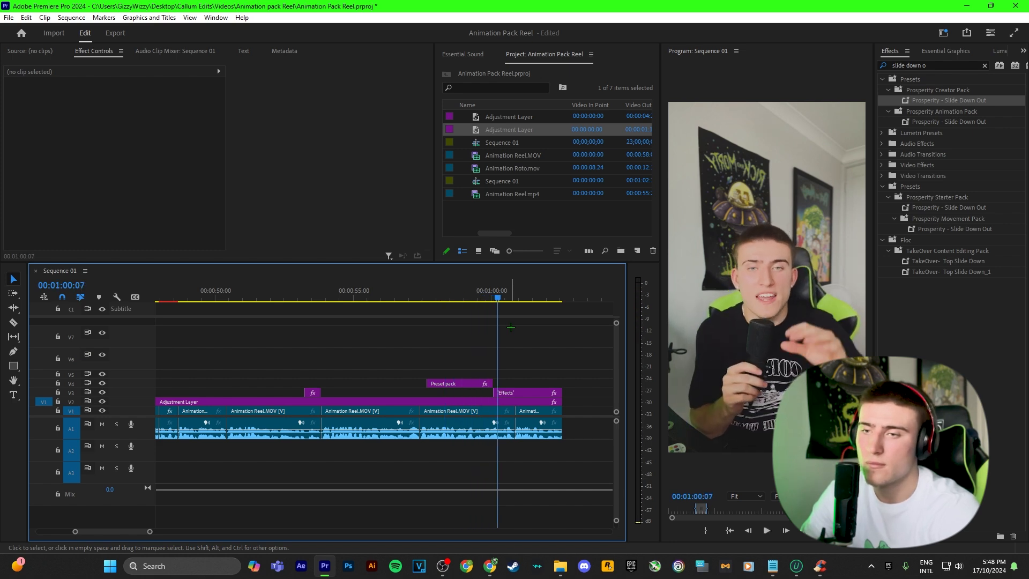
pyautogui.press('space')
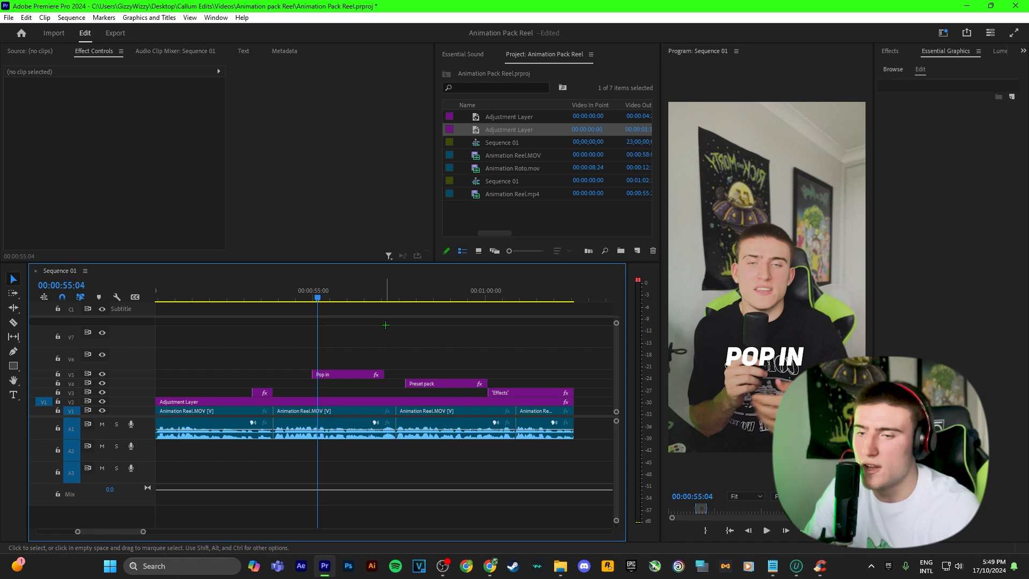
# Find the 'text pop in' effect and apply Prosperity - Text Pop In to the Pop in clip on V5.
pyautogui.click(895, 50)
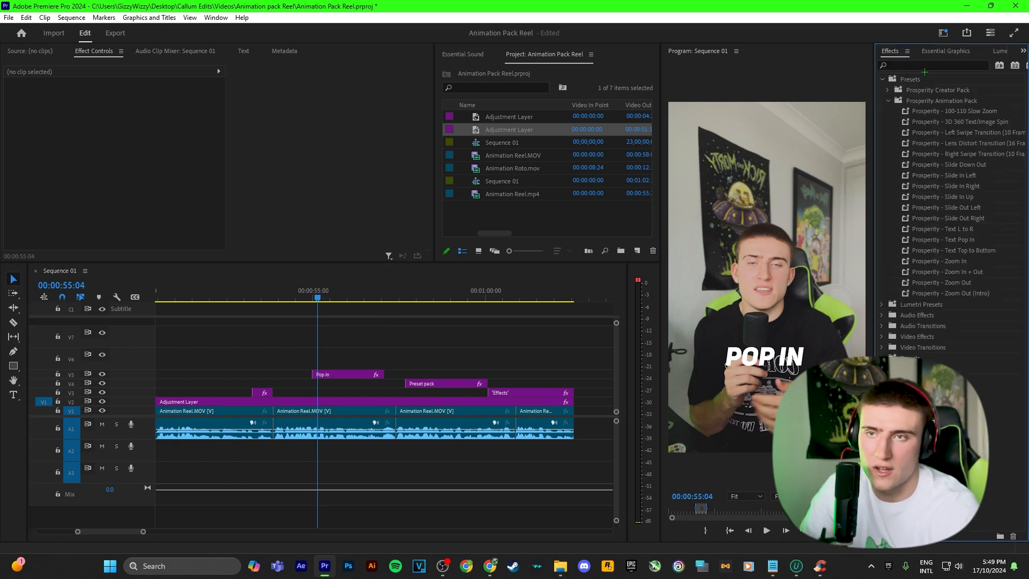
pyautogui.click(881, 78)
pyautogui.click(924, 65)
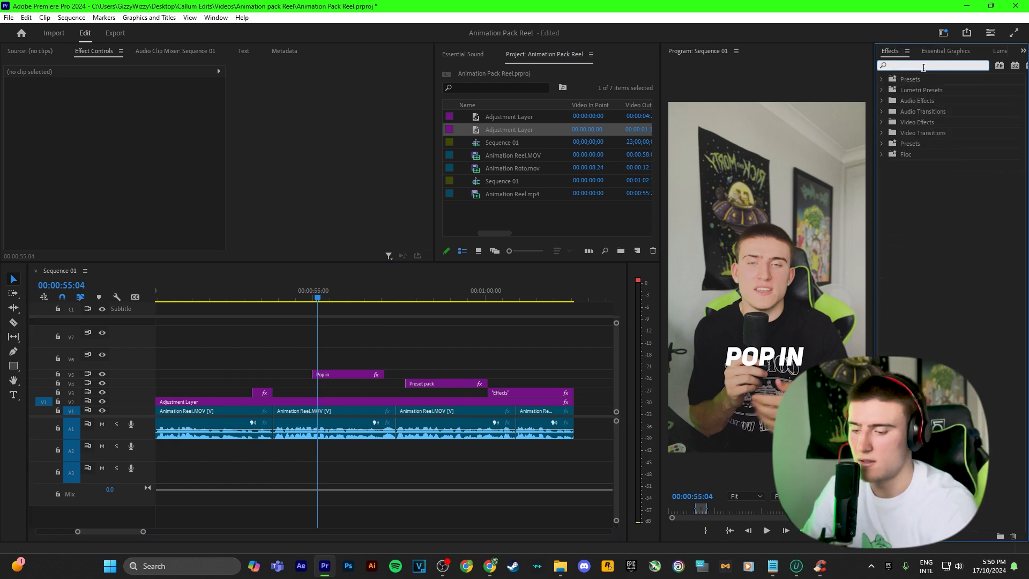
pyautogui.write('text pop in')
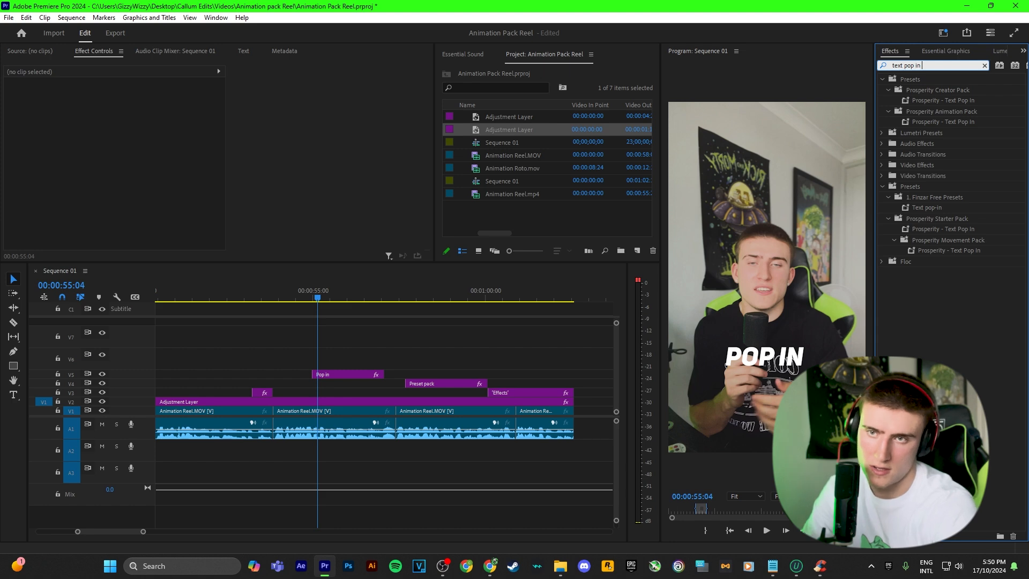
pyautogui.moveTo(955, 123); pyautogui.dragTo(346, 373)
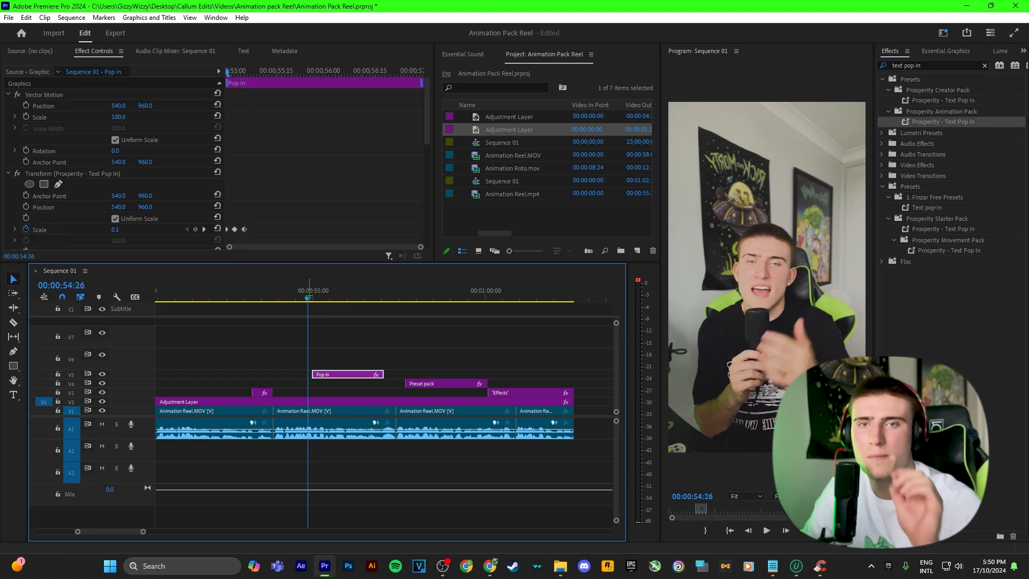
# Preview the POP IN animation and scrub back to 00:00:55:01 to inspect it.
pyautogui.press('space')
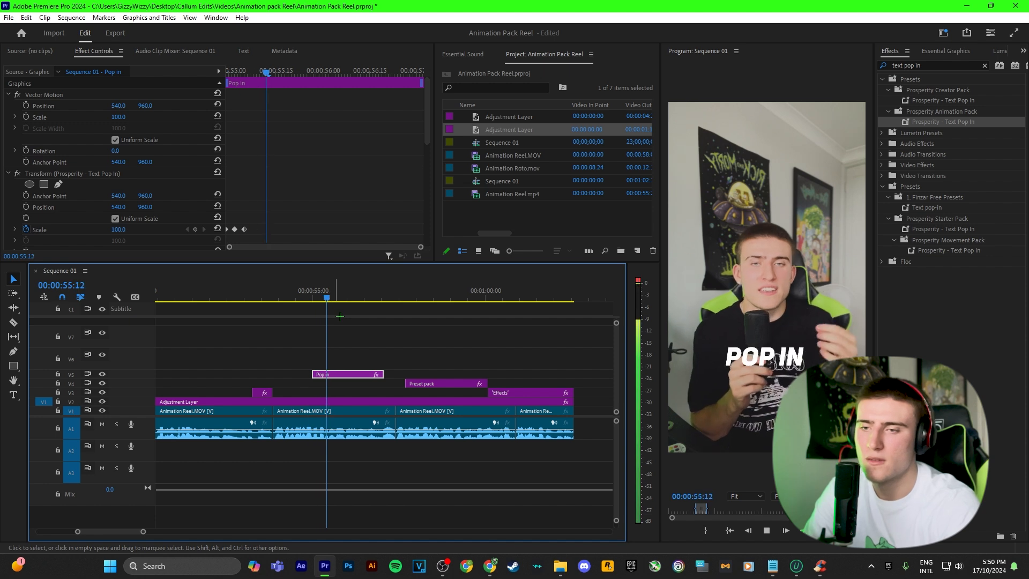
pyautogui.press('space')
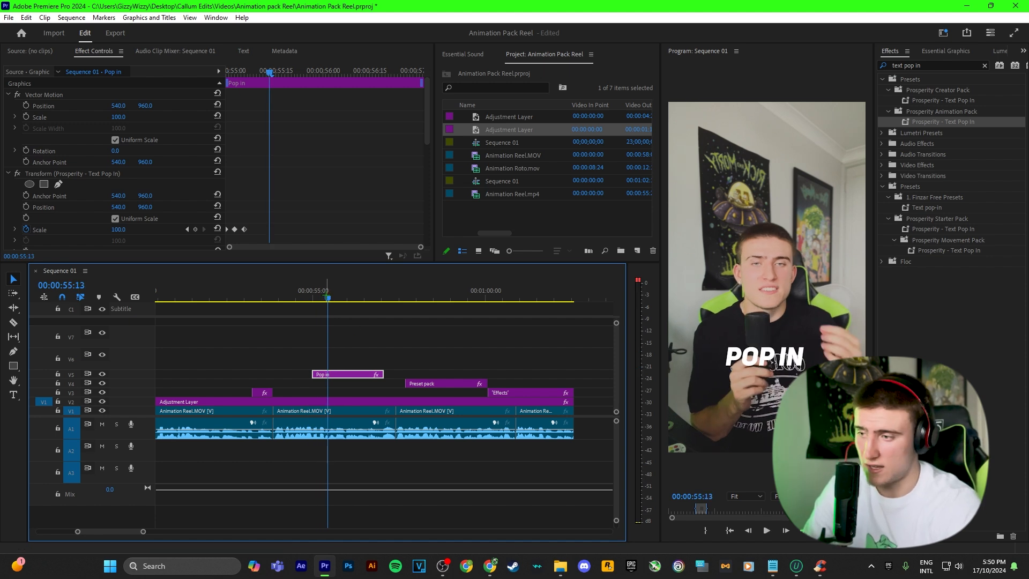
pyautogui.moveTo(327, 295); pyautogui.dragTo(313, 295)
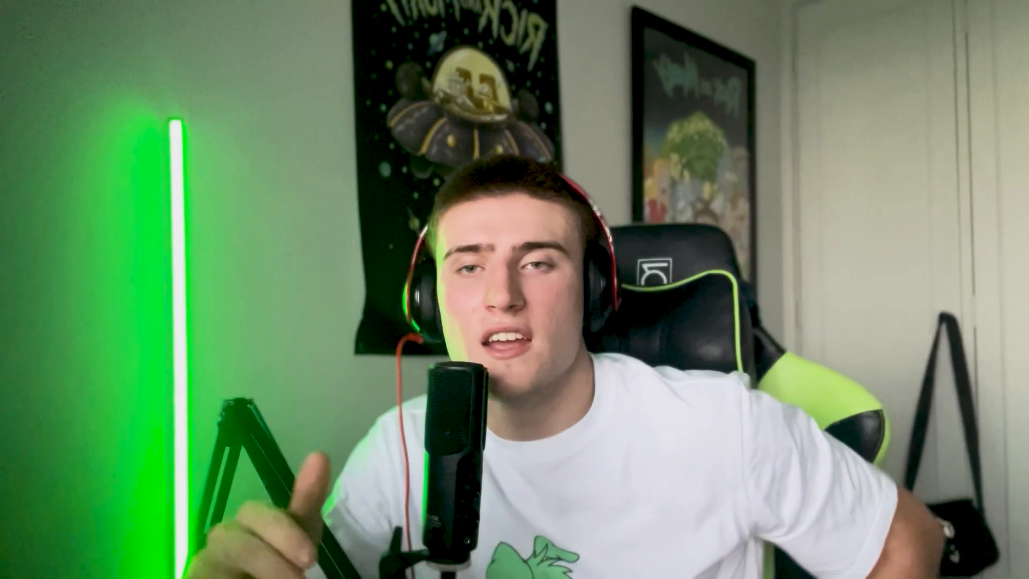